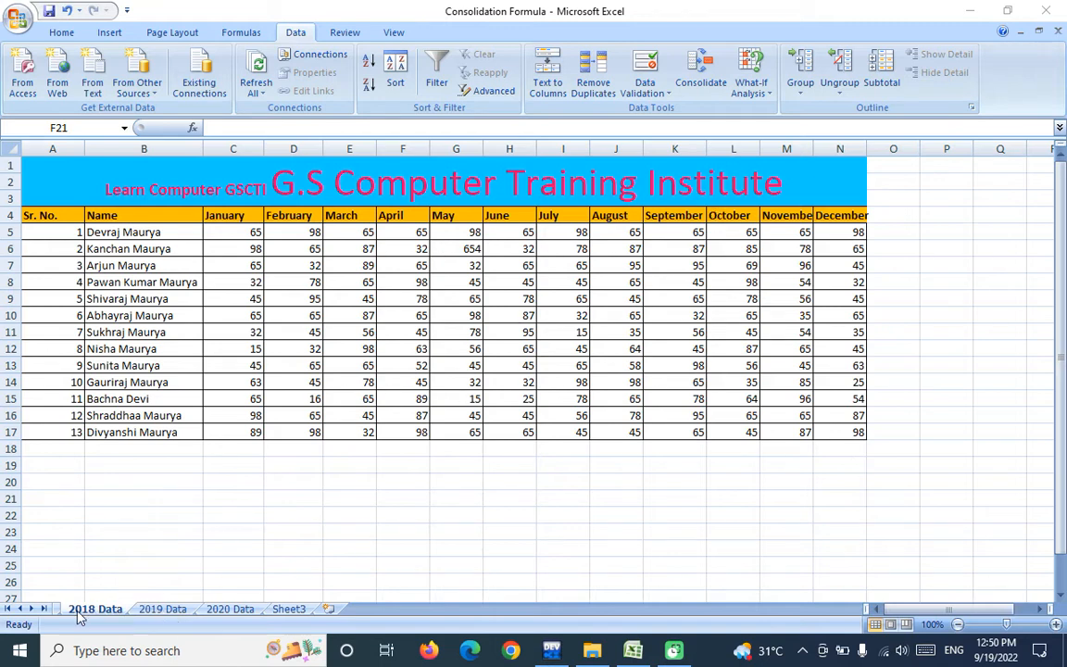
- View the 2019 Data and 2020 Data sheets and switch to Sheet3
{"action": "left_click", "coordinate": [161, 609]}
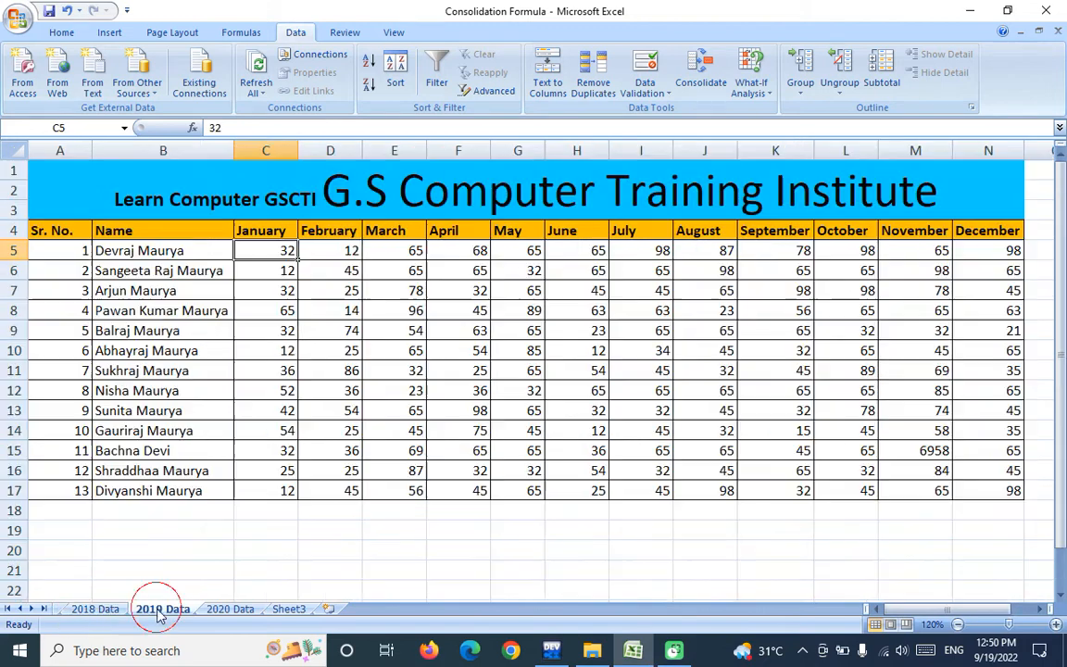
{"action": "left_click", "coordinate": [222, 610]}
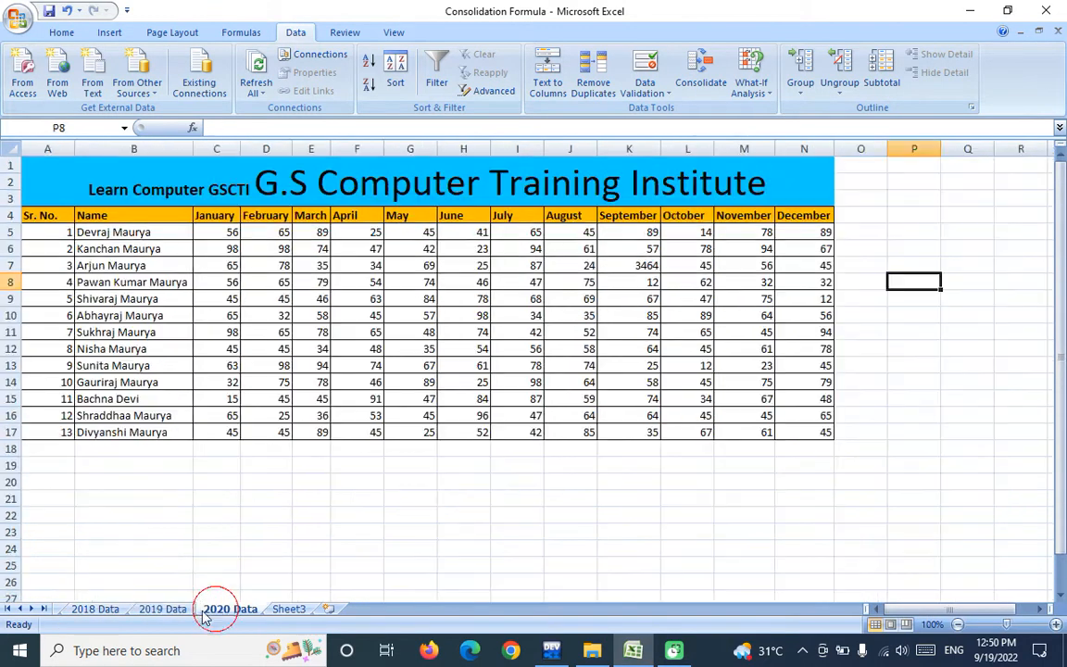
{"action": "left_click", "coordinate": [288, 610]}
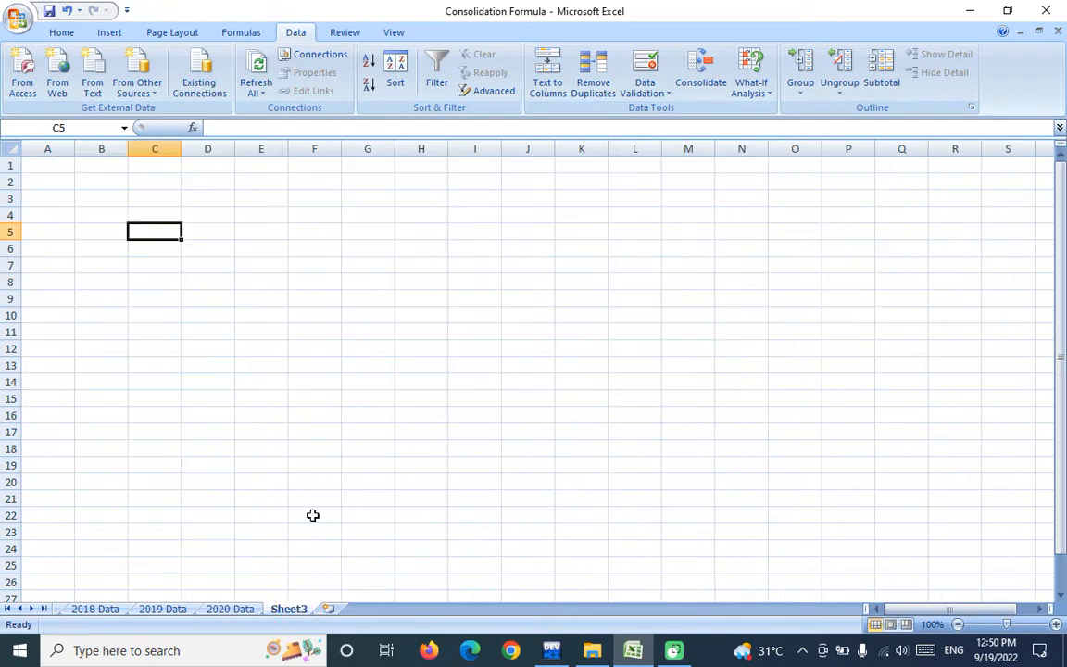
{"action": "left_click", "coordinate": [388, 462]}
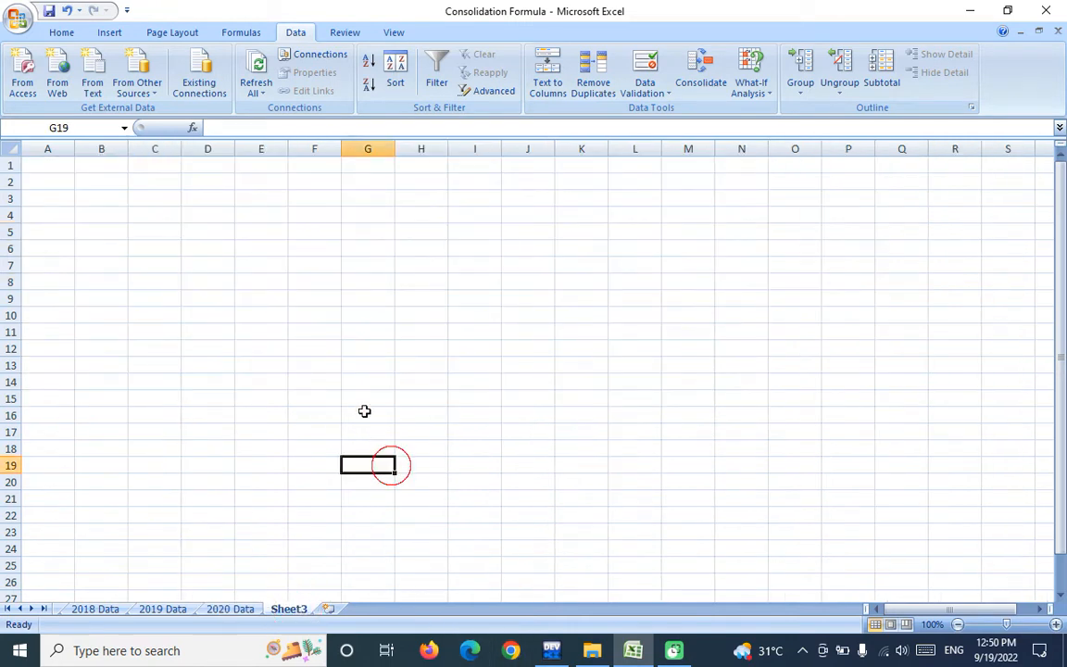
- Enter a formula in C5 of Sheet3 that sums cell C5 across the 2018 Data through 2020 Data sheets: =SUM('2018 Data:2020 Data'!C5)
{"action": "left_click", "coordinate": [147, 226]}
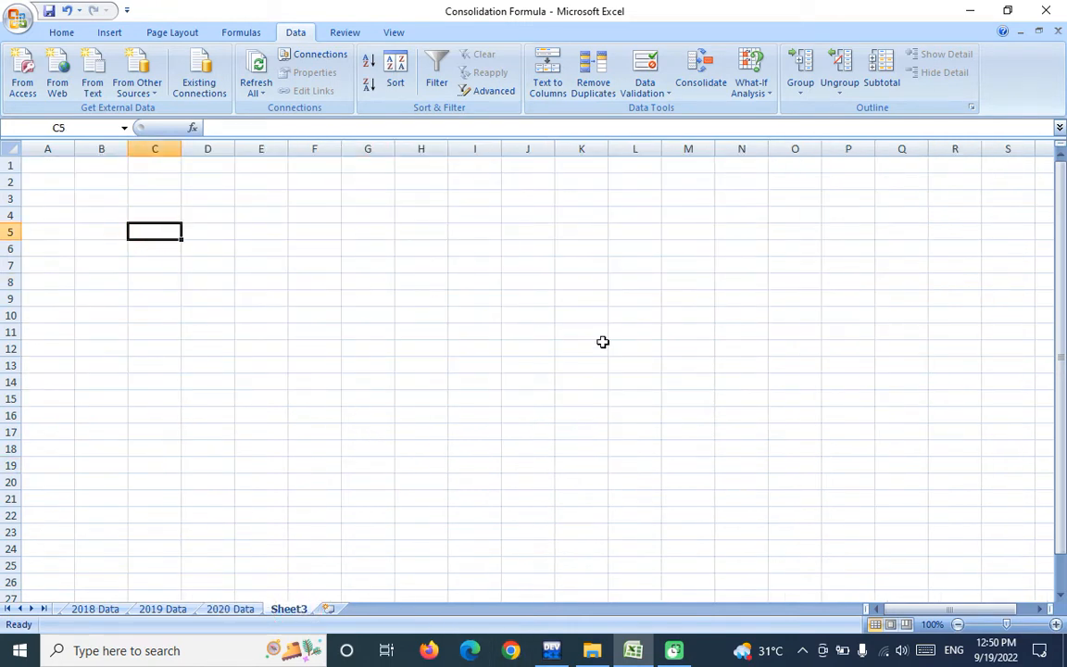
{"action": "type", "text": "="}
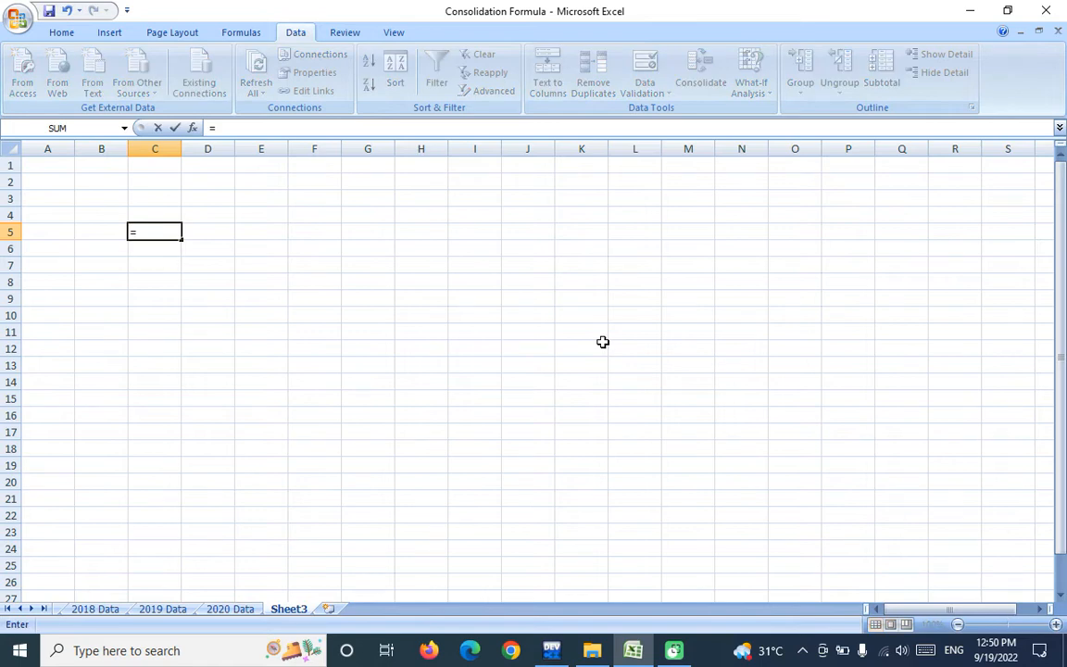
{"action": "type", "text": "sum"}
{"action": "key", "text": "Tab"}
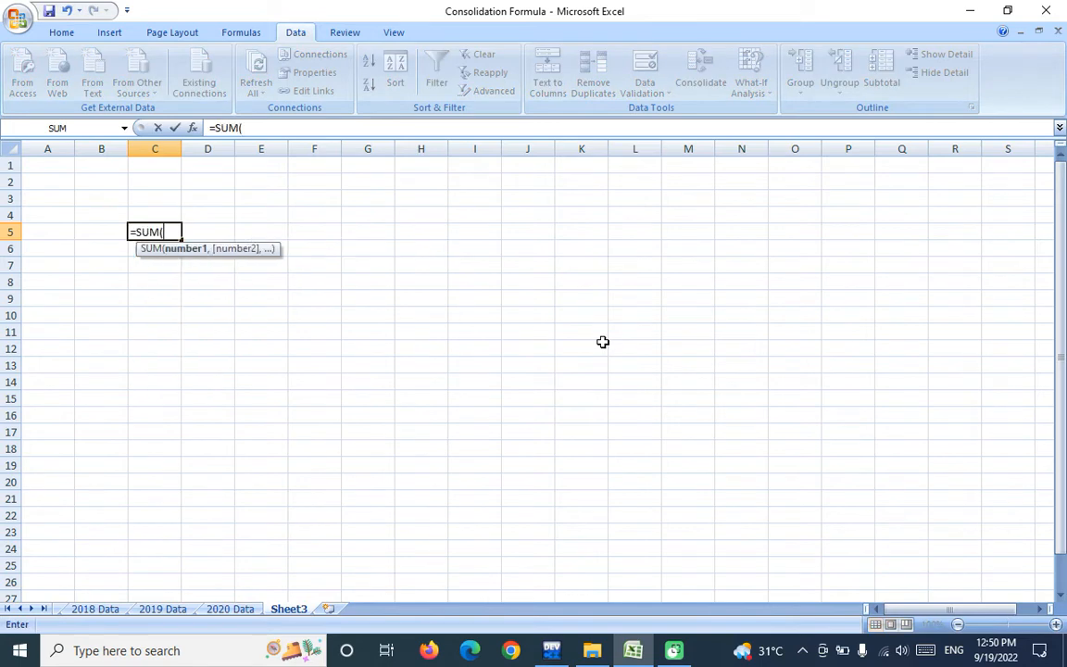
{"action": "left_click", "coordinate": [97, 610]}
{"action": "left_click", "coordinate": [243, 233]}
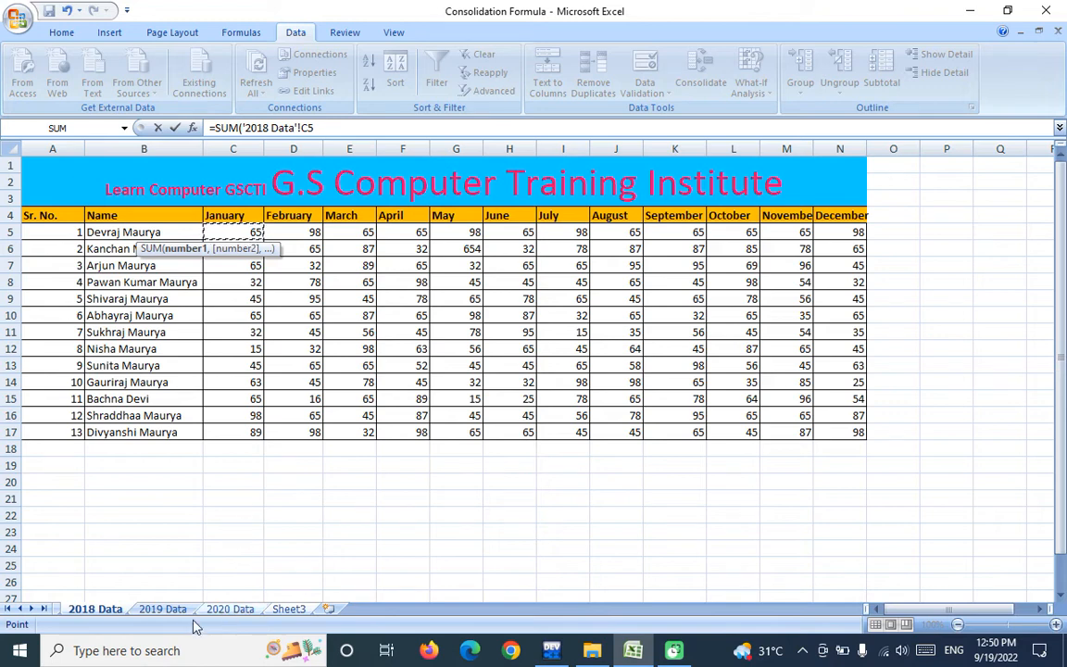
{"action": "left_click", "coordinate": [157, 611], "text": "shift"}
{"action": "left_click", "coordinate": [228, 610], "text": "shift"}
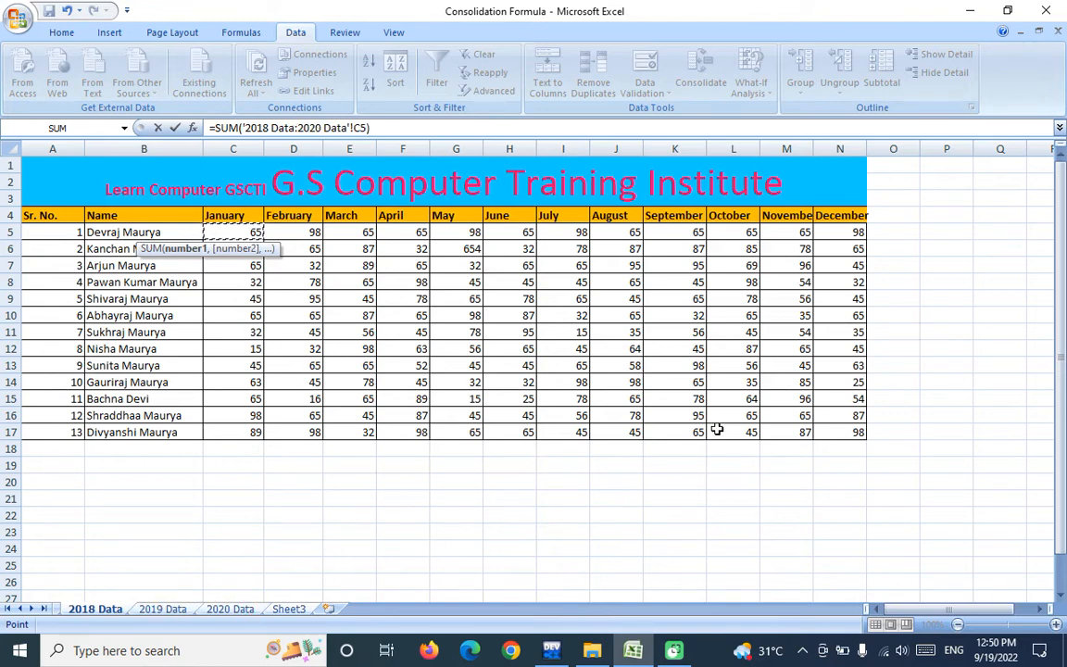
{"action": "type", "text": ")"}
{"action": "key", "text": "Return"}
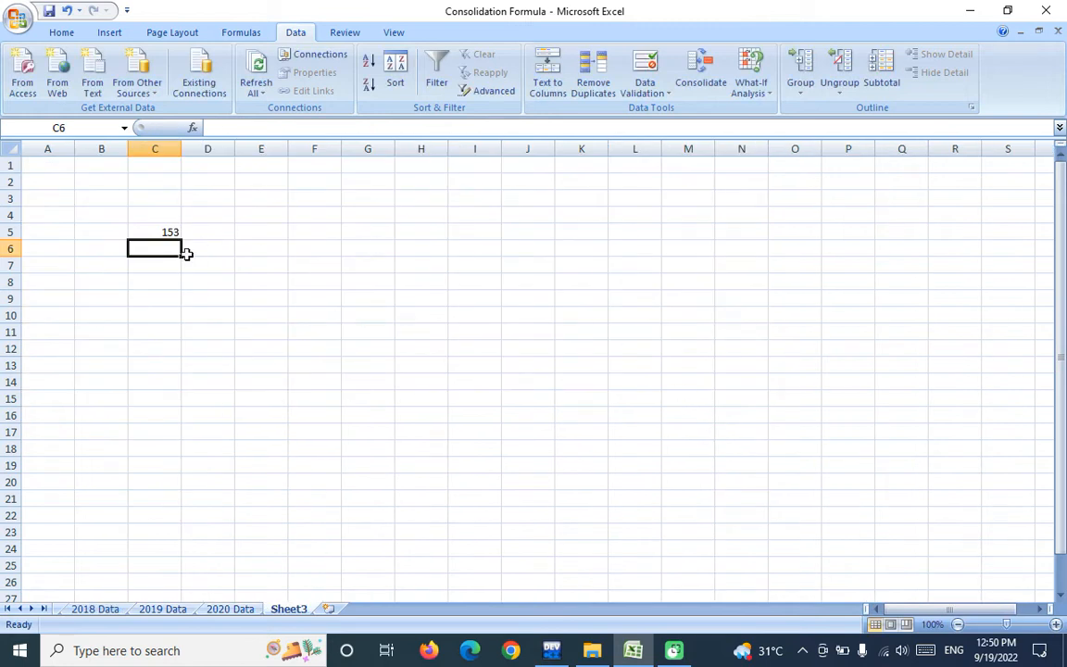
- Fill the cross-sheet SUM formula from C5 across row 5 to P5
{"action": "left_click", "coordinate": [154, 227]}
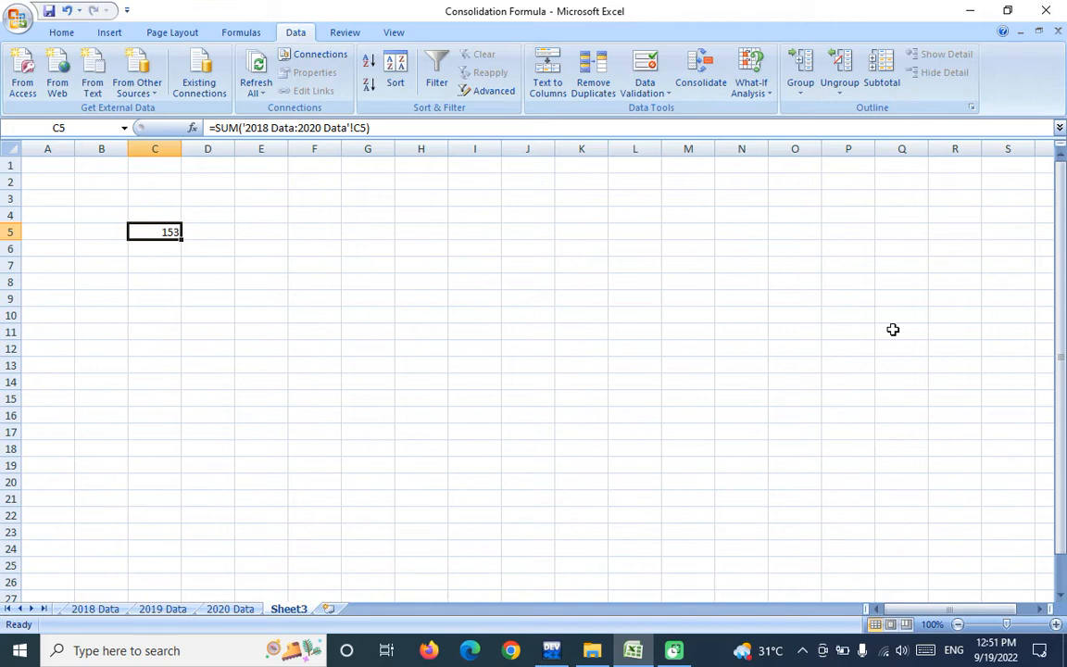
{"action": "left_click_drag", "start_coordinate": [182, 242], "coordinate": [883, 248]}
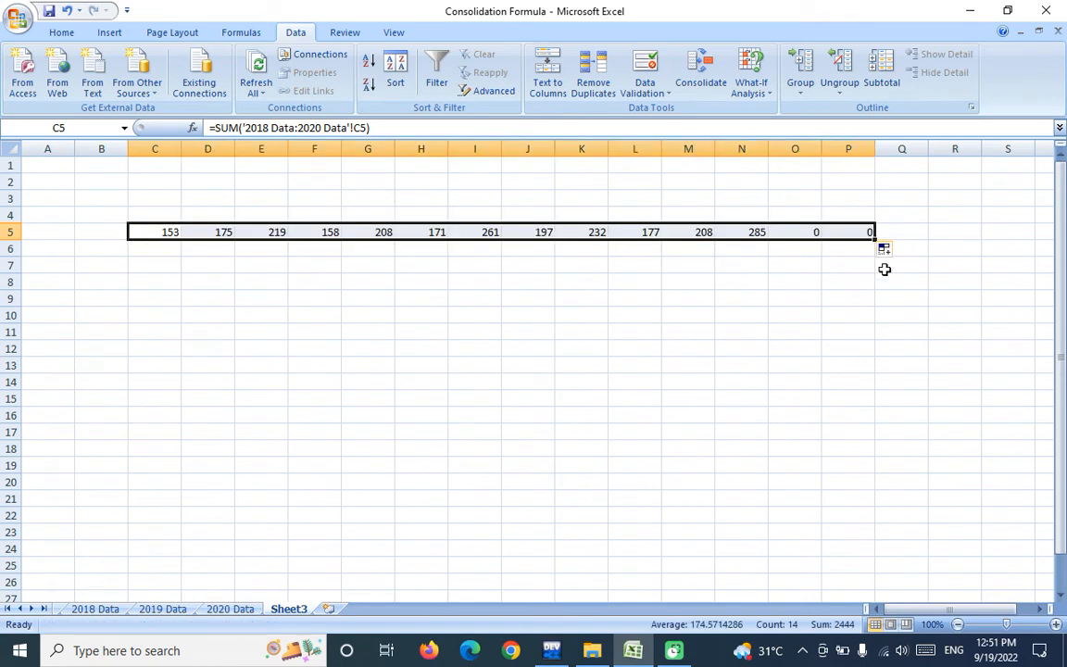
{"action": "left_click", "coordinate": [789, 231]}
- Fill the SUM formulas in C5:N5 down to row 21
{"action": "left_click", "coordinate": [137, 231]}
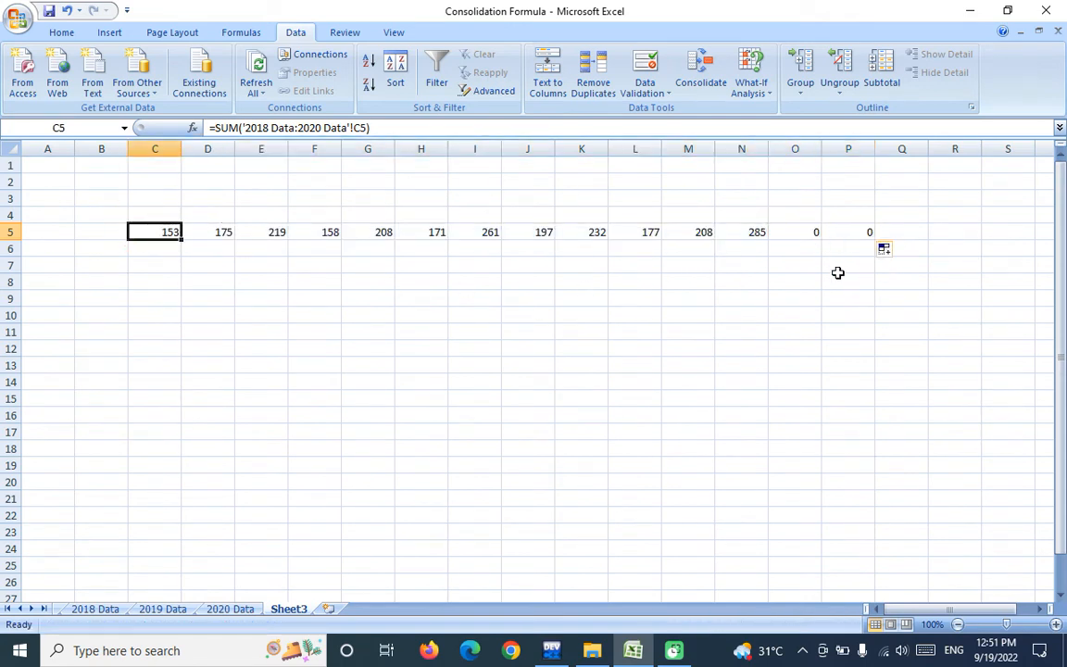
{"action": "key", "text": "shift+Right"}
{"action": "key", "text": "shift+Right"}
{"action": "key", "text": "shift+Right"}
{"action": "key", "text": "shift+Right"}
{"action": "key", "text": "shift+Right"}
{"action": "key", "text": "shift+Right"}
{"action": "key", "text": "shift+Right"}
{"action": "key", "text": "shift+Right"}
{"action": "key", "text": "shift+Right"}
{"action": "key", "text": "shift+Right"}
{"action": "key", "text": "shift+Right"}
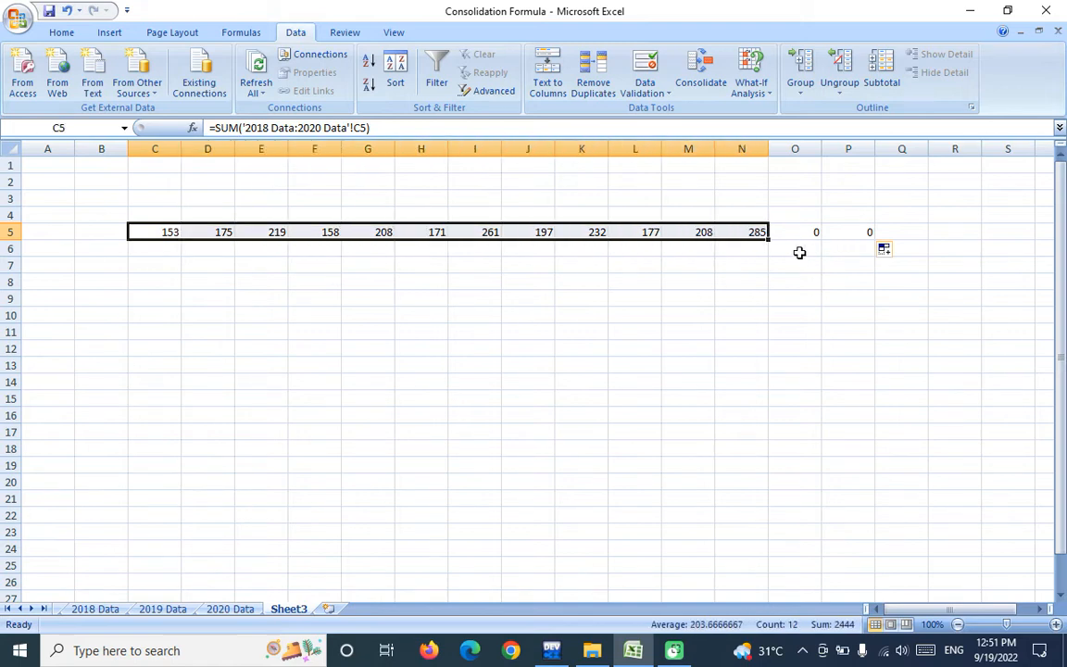
{"action": "left_click_drag", "start_coordinate": [767, 240], "coordinate": [772, 506]}
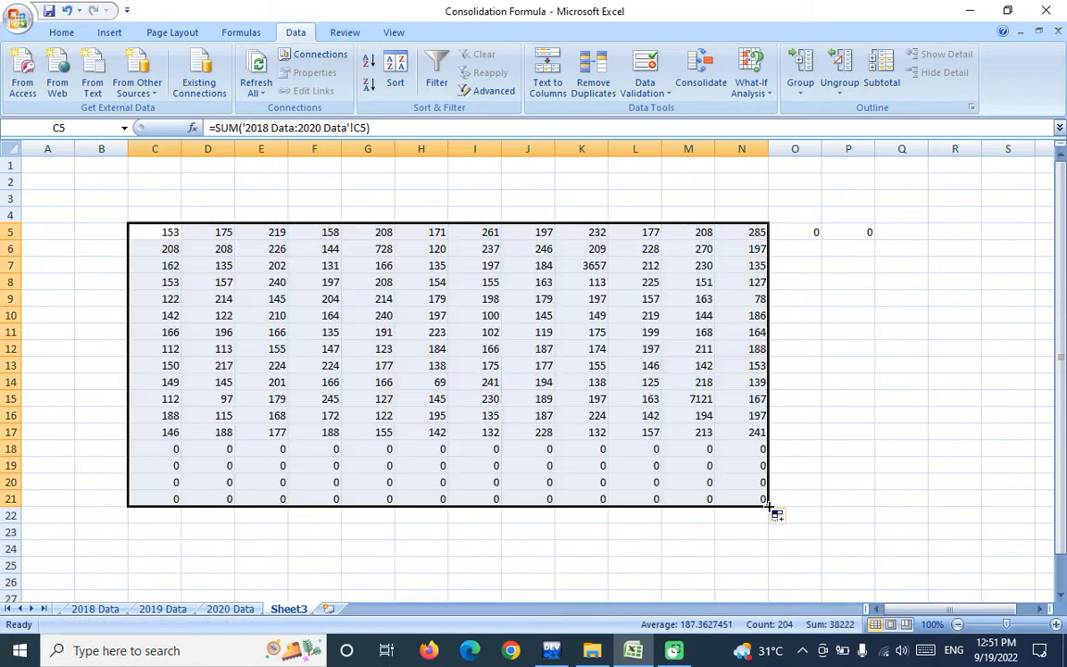
- Delete the entire rows 18 to 23 beneath the consolidated figures
{"action": "left_click", "coordinate": [151, 451]}
{"action": "key", "text": "shift+Down"}
{"action": "key", "text": "shift+Down"}
{"action": "key", "text": "shift+Down"}
{"action": "key", "text": "shift+Down"}
{"action": "key", "text": "shift+Down"}
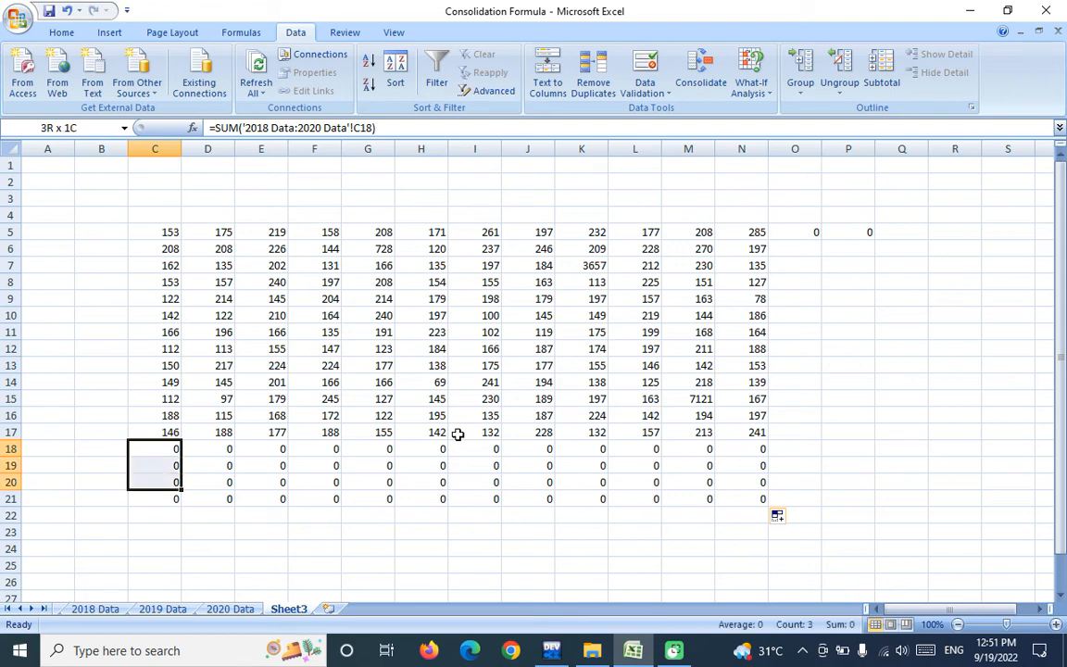
{"action": "key", "text": "ctrl+minus"}
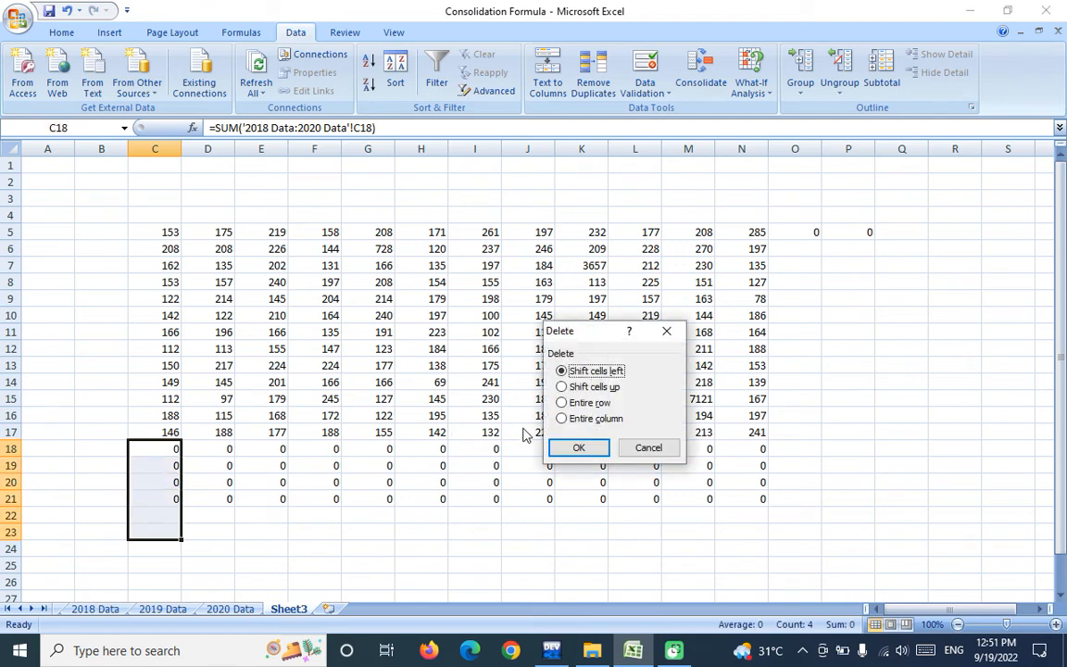
{"action": "left_click", "coordinate": [572, 404]}
{"action": "left_click", "coordinate": [578, 447]}
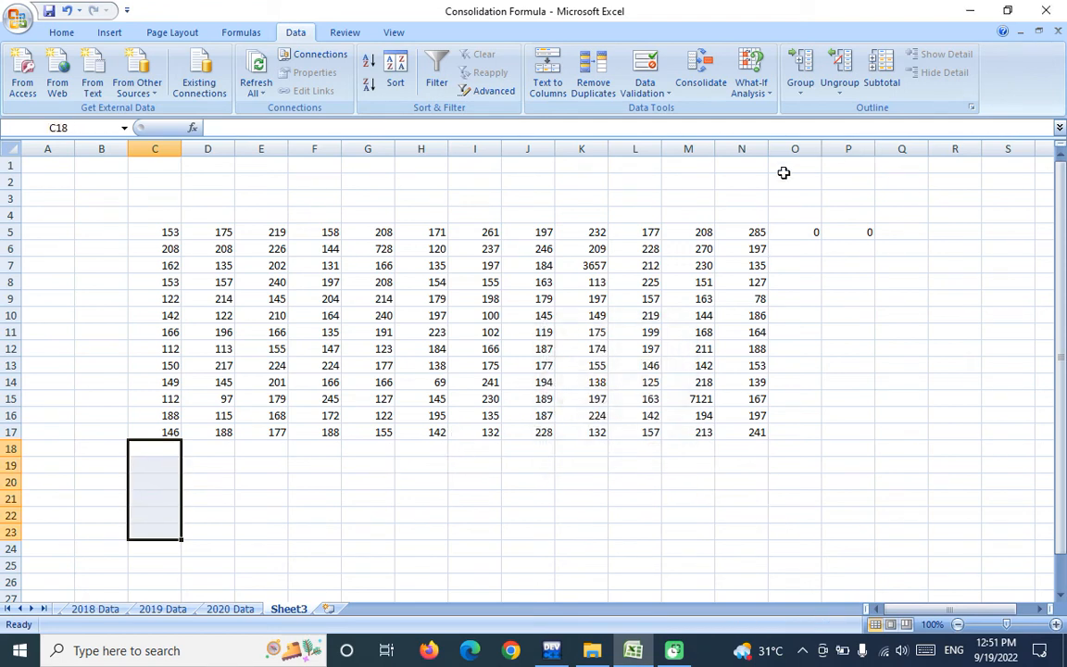
- Delete the entire columns O to Q to remove the surplus formulas beside the consolidated figures
{"action": "left_click_drag", "start_coordinate": [796, 225], "coordinate": [913, 252]}
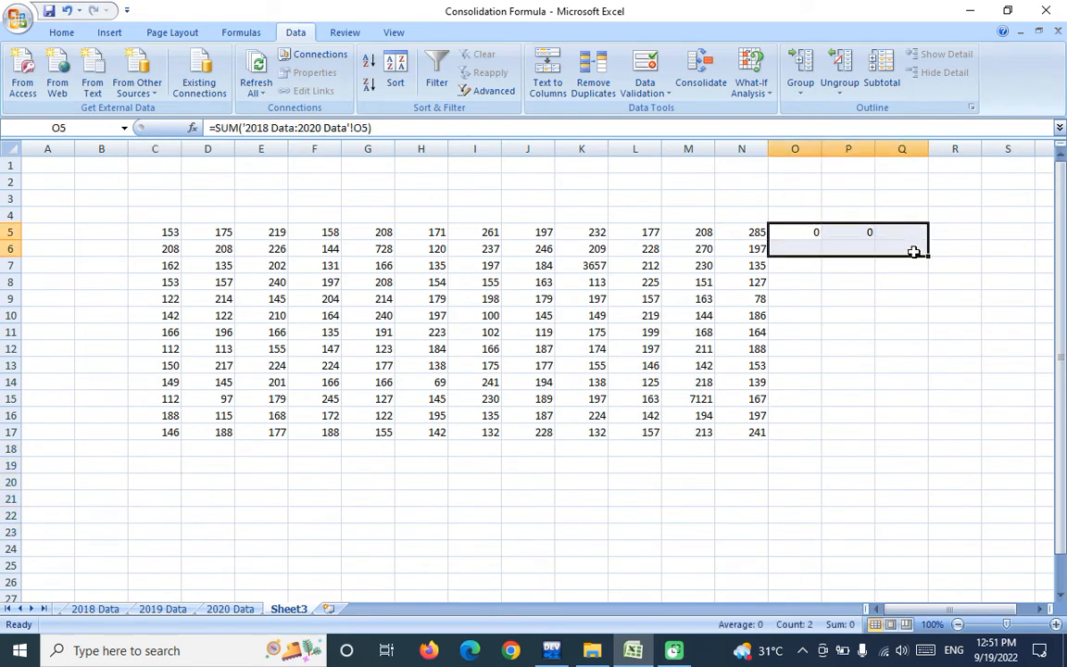
{"action": "key", "text": "ctrl+minus"}
{"action": "left_click", "coordinate": [576, 418]}
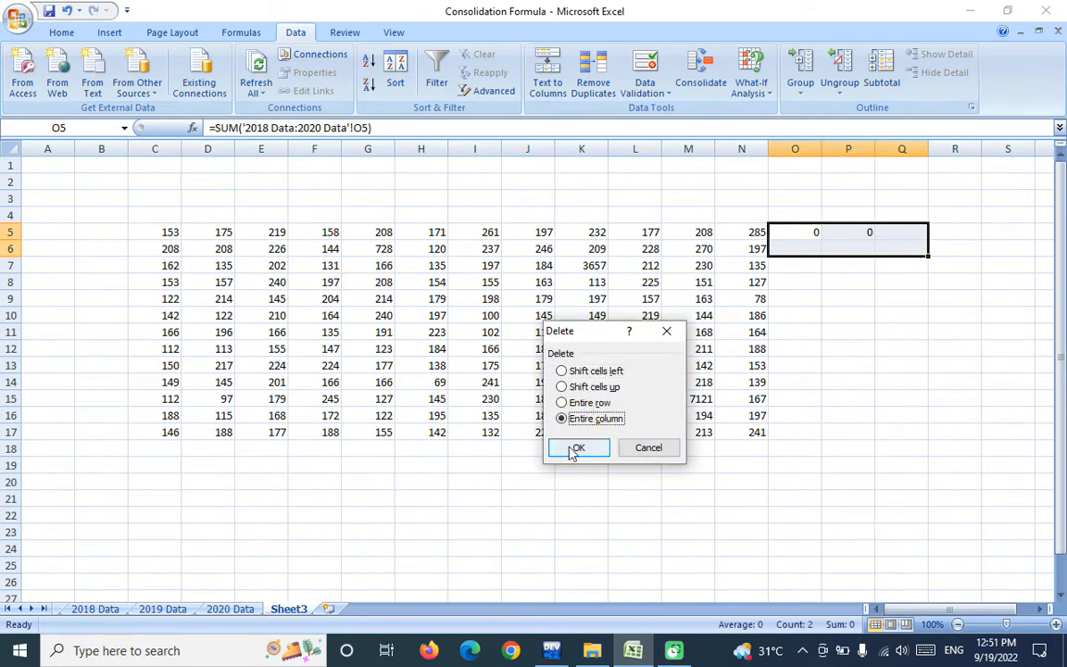
{"action": "left_click", "coordinate": [574, 448]}
{"action": "left_click", "coordinate": [357, 546]}
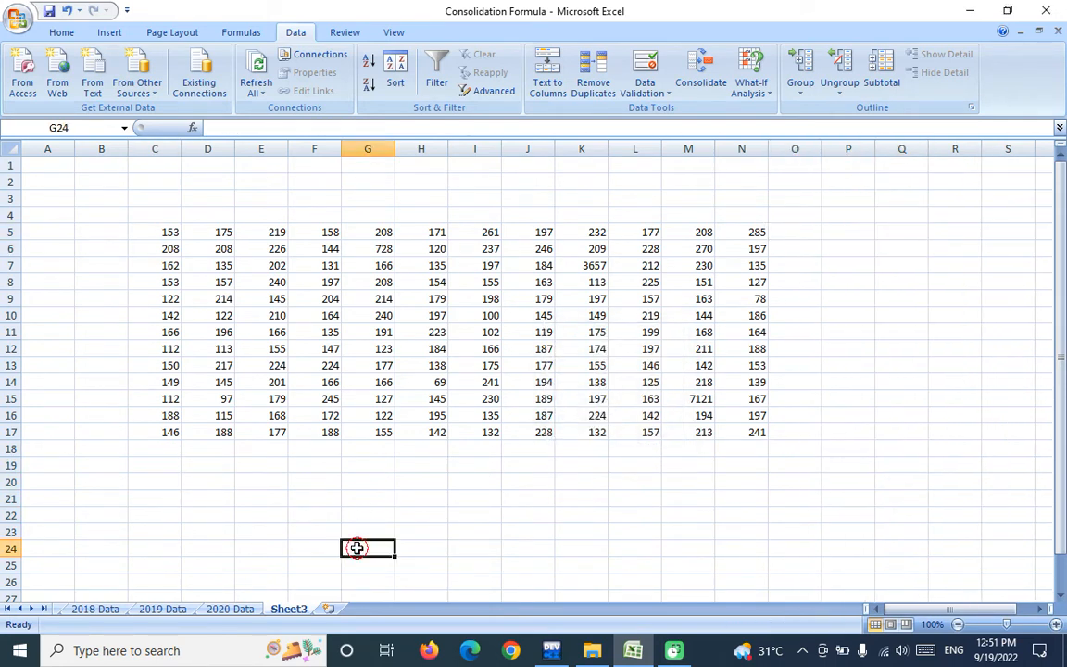
- Link C4 to the month heading with ='2020 Data'!C4 and fill it across to N4
{"action": "left_click", "coordinate": [147, 211]}
{"action": "type", "text": "="}
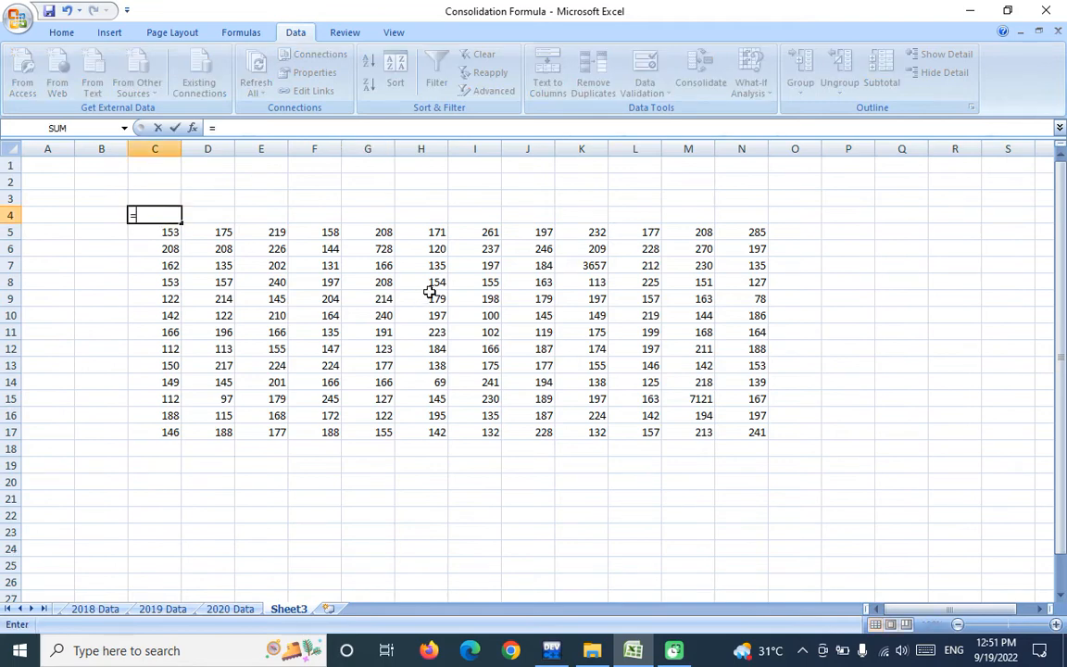
{"action": "left_click", "coordinate": [220, 609]}
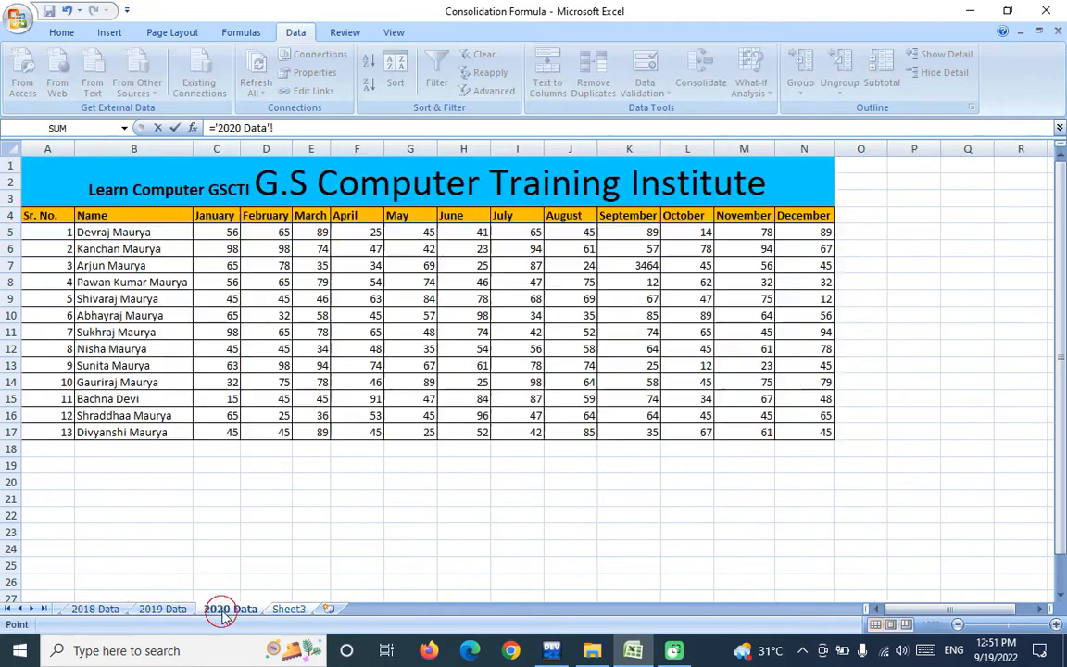
{"action": "left_click", "coordinate": [226, 215]}
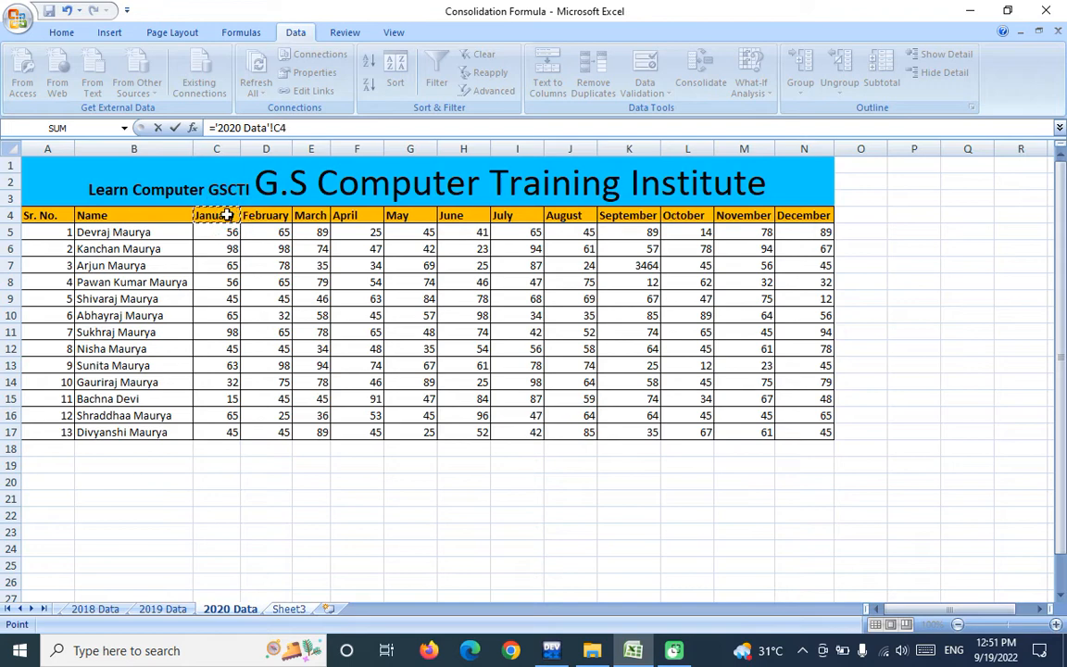
{"action": "key", "text": "Return"}
{"action": "left_click", "coordinate": [151, 216]}
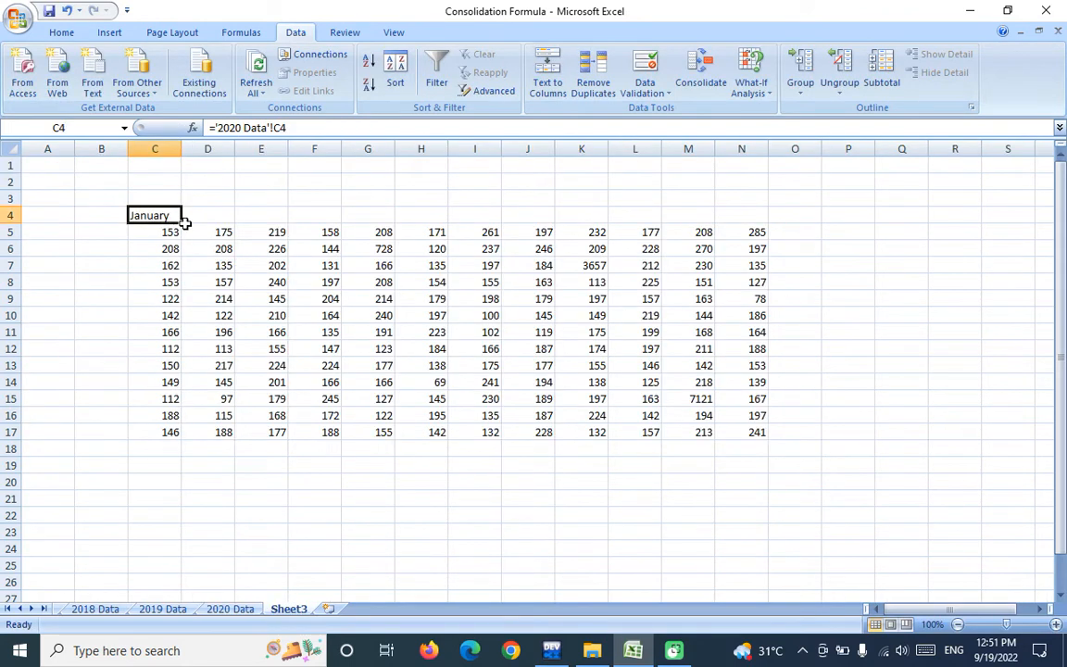
{"action": "left_click_drag", "start_coordinate": [182, 223], "coordinate": [752, 255]}
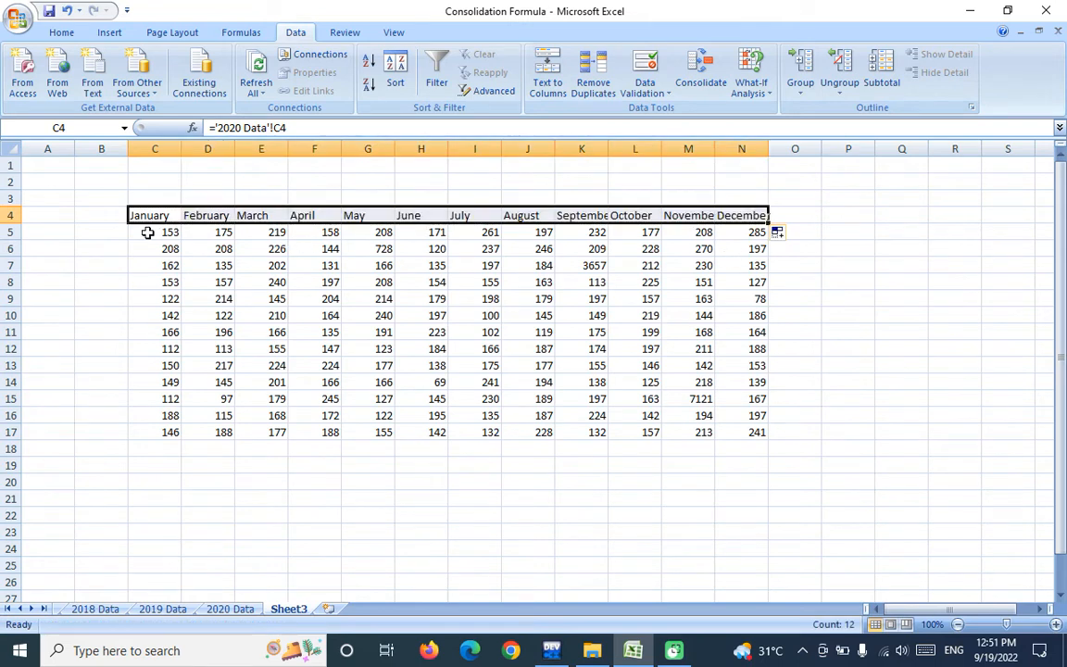
- Link B5 to the first name with ='2020 Data'!B5 and autofit column B to it
{"action": "left_click", "coordinate": [101, 214]}
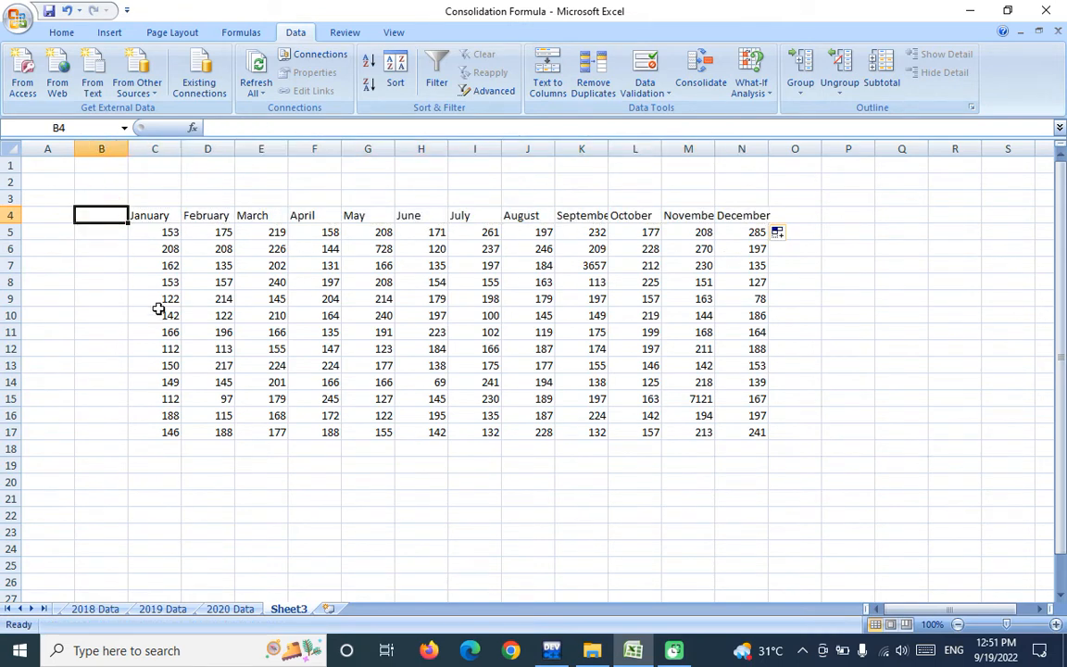
{"action": "left_click", "coordinate": [96, 232]}
{"action": "type", "text": "="}
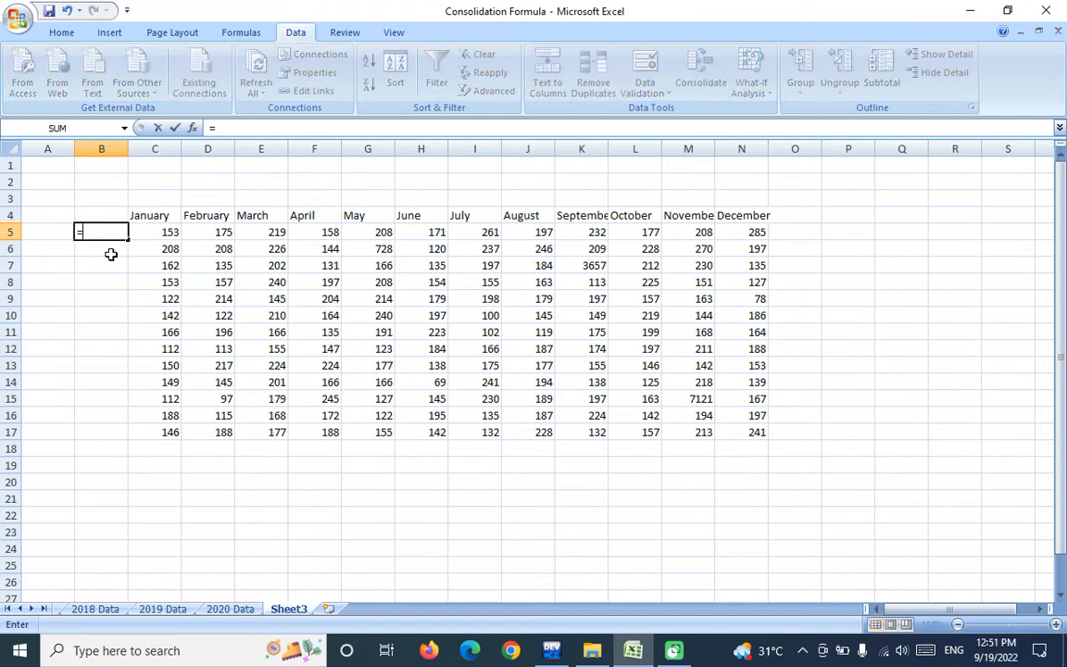
{"action": "left_click", "coordinate": [230, 608]}
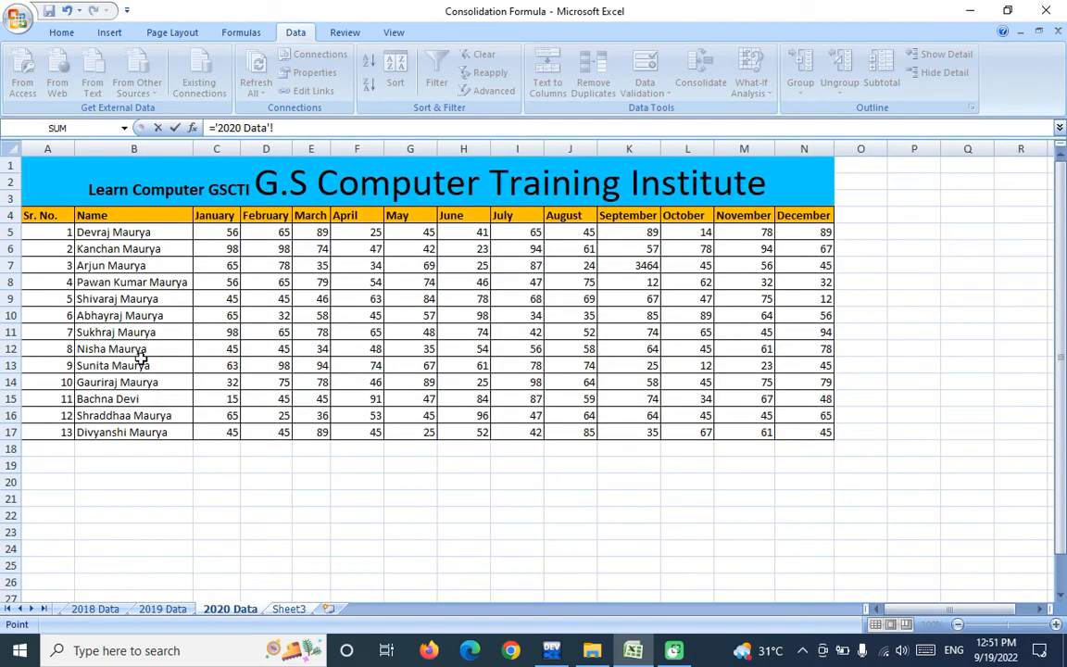
{"action": "left_click", "coordinate": [140, 233]}
{"action": "key", "text": "Return"}
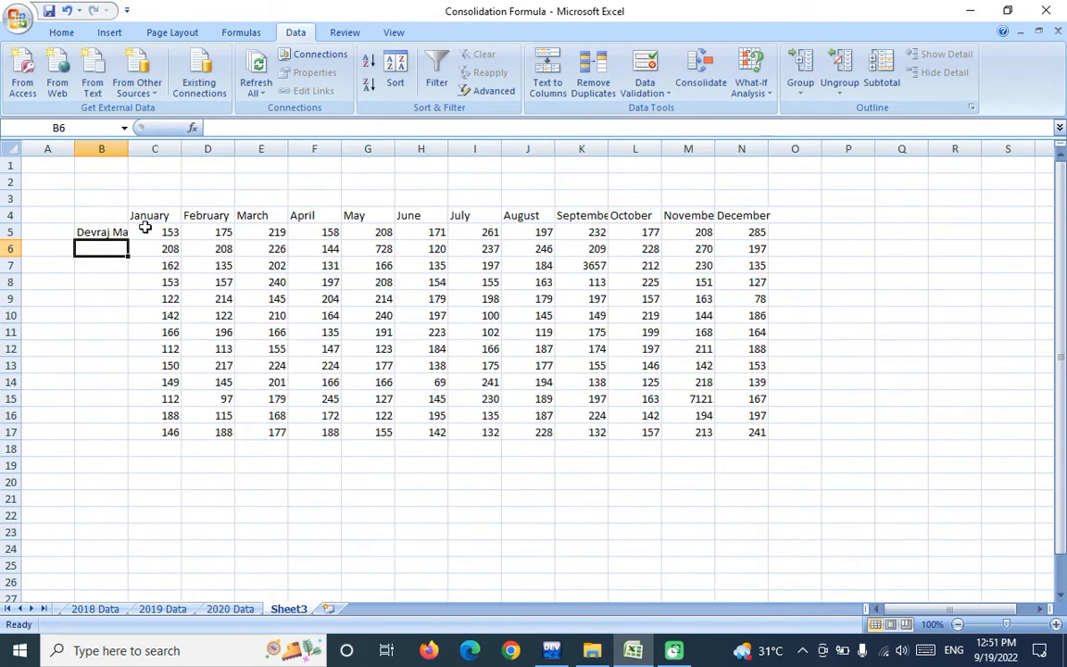
{"action": "double_click", "coordinate": [128, 149]}
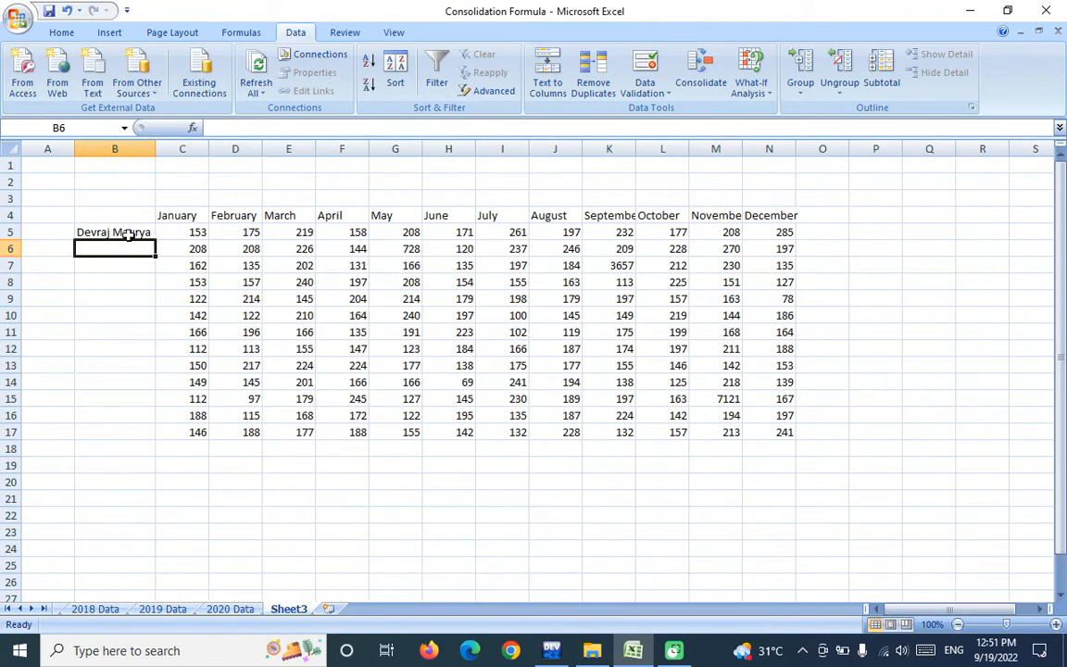
- Fill the name link from B5 down to B17 and autofit column B to the longest name
{"action": "left_click", "coordinate": [141, 233]}
{"action": "left_click_drag", "start_coordinate": [156, 238], "coordinate": [162, 437]}
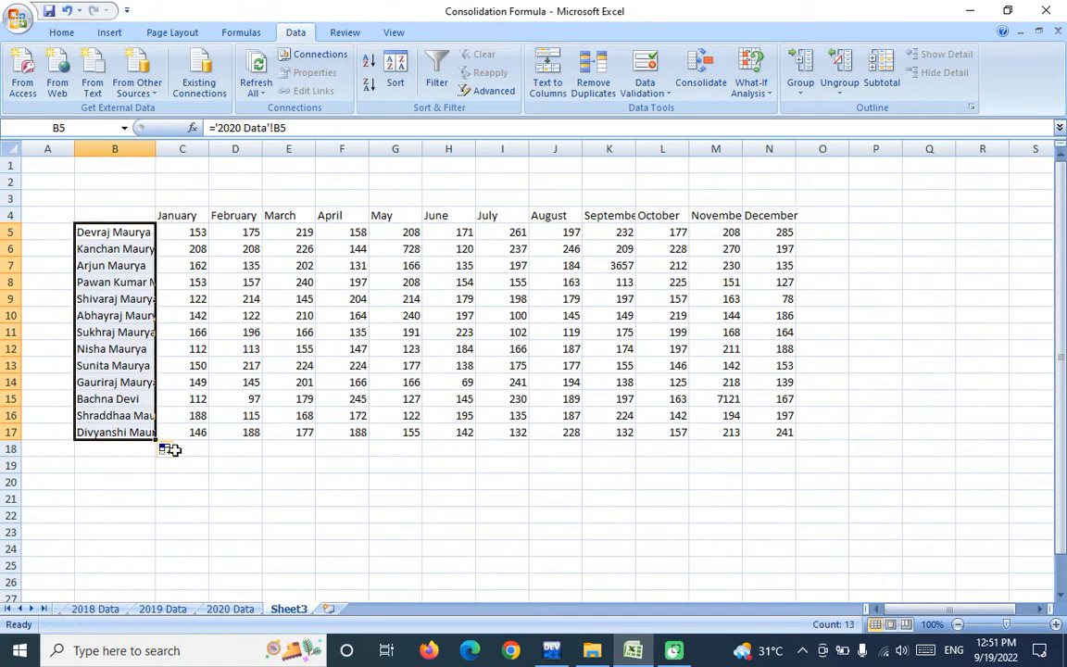
{"action": "double_click", "coordinate": [155, 148]}
- Enter the heading Employee Name in B4 above the list of names
{"action": "left_click", "coordinate": [146, 213]}
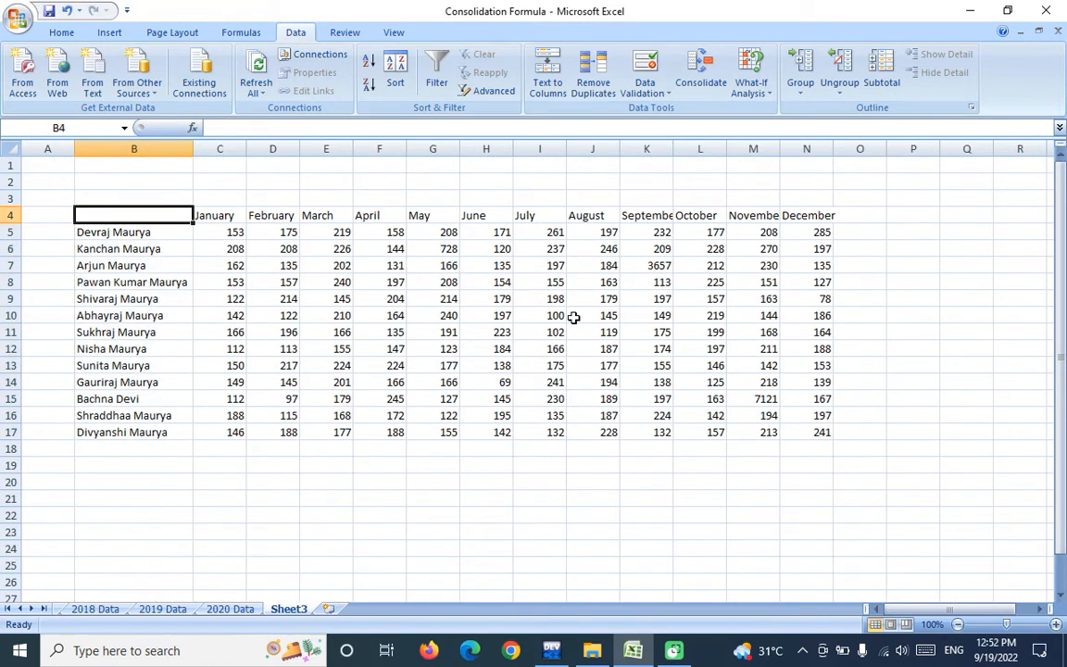
{"action": "type", "text": "E"}
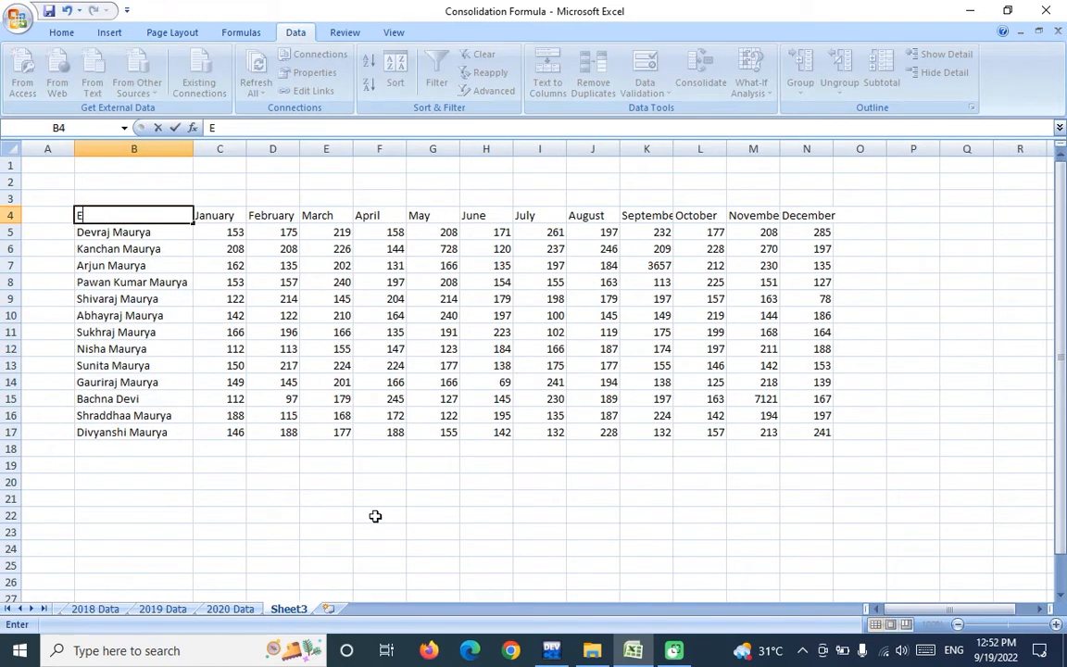
{"action": "type", "text": "mployee Name"}
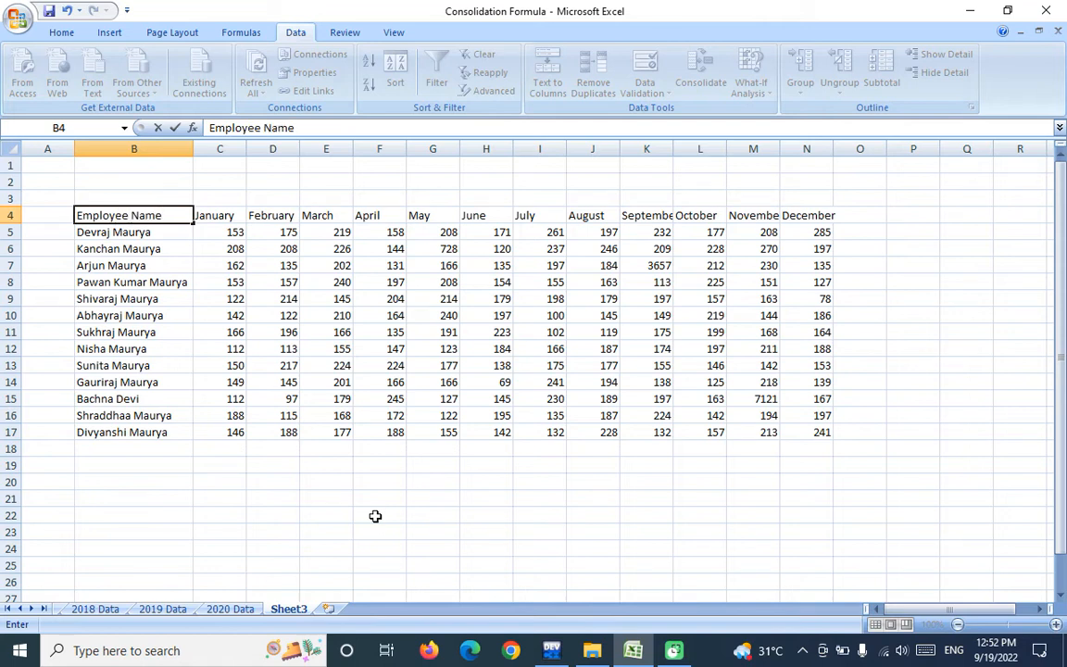
{"action": "key", "text": "Return"}
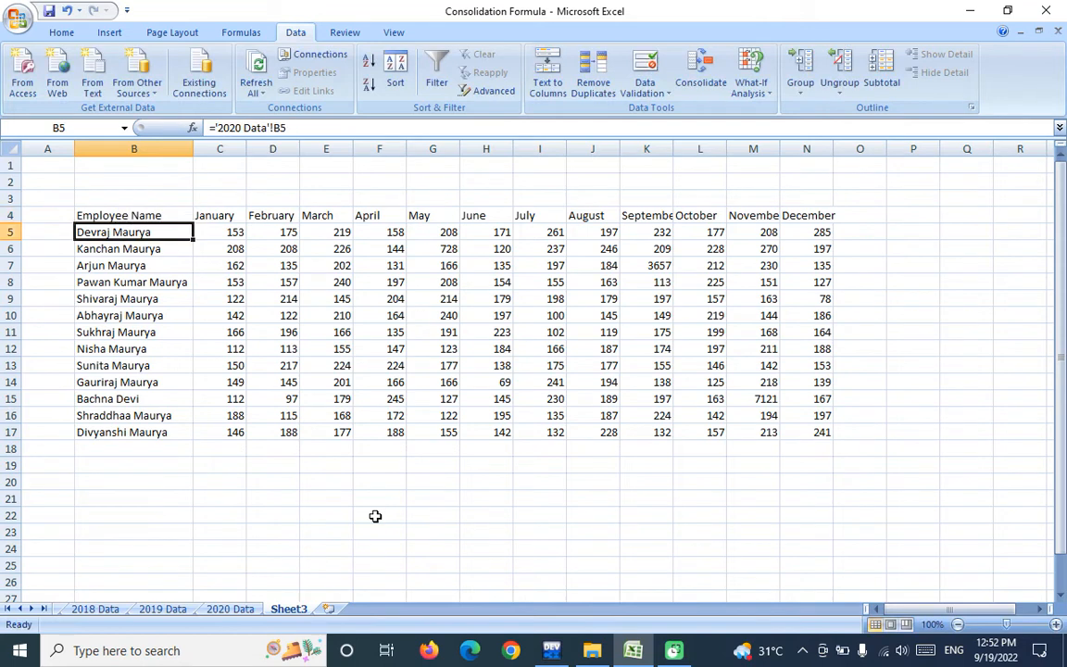
- Format the header row B4:N4 with bold text, an orange fill, and top and bottom borders
{"action": "left_click_drag", "start_coordinate": [104, 215], "coordinate": [831, 220]}
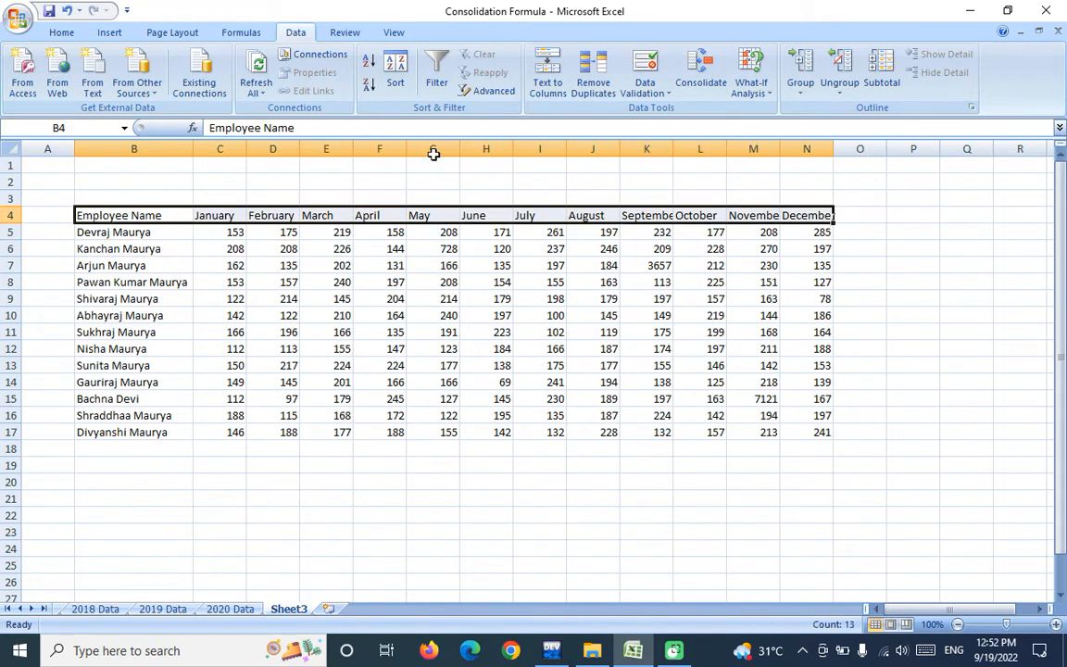
{"action": "left_click", "coordinate": [61, 32]}
{"action": "left_click", "coordinate": [244, 85]}
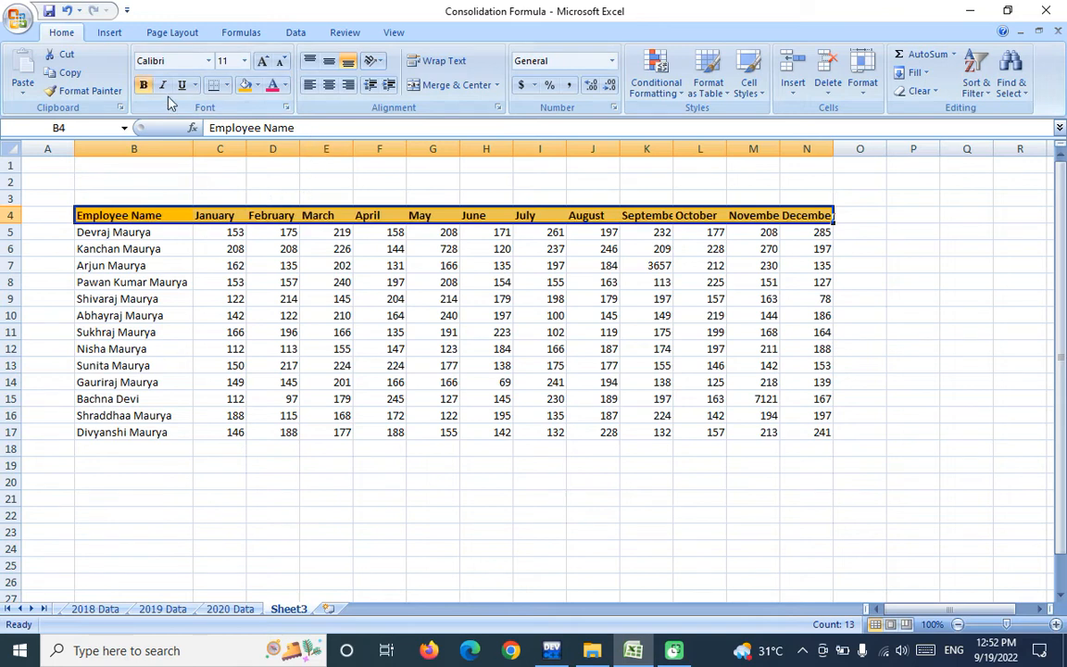
{"action": "left_click", "coordinate": [212, 88]}
{"action": "left_click", "coordinate": [224, 85]}
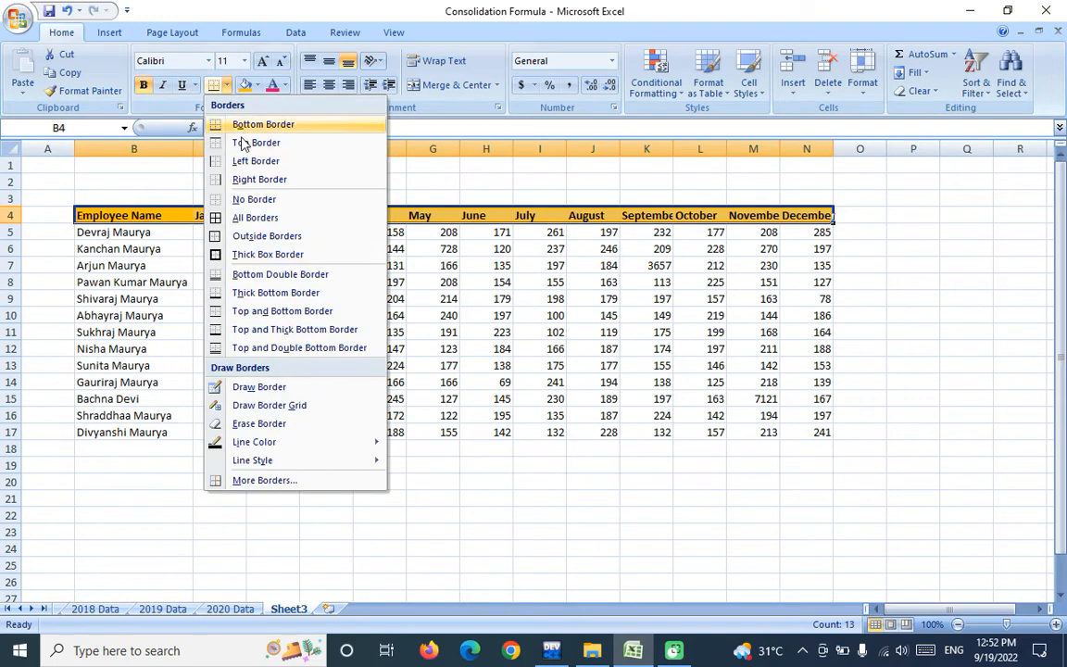
{"action": "left_click", "coordinate": [242, 142]}
- Add top and bottom borders to the empty row B18:N18 beneath the table
{"action": "left_click_drag", "start_coordinate": [112, 448], "coordinate": [816, 449]}
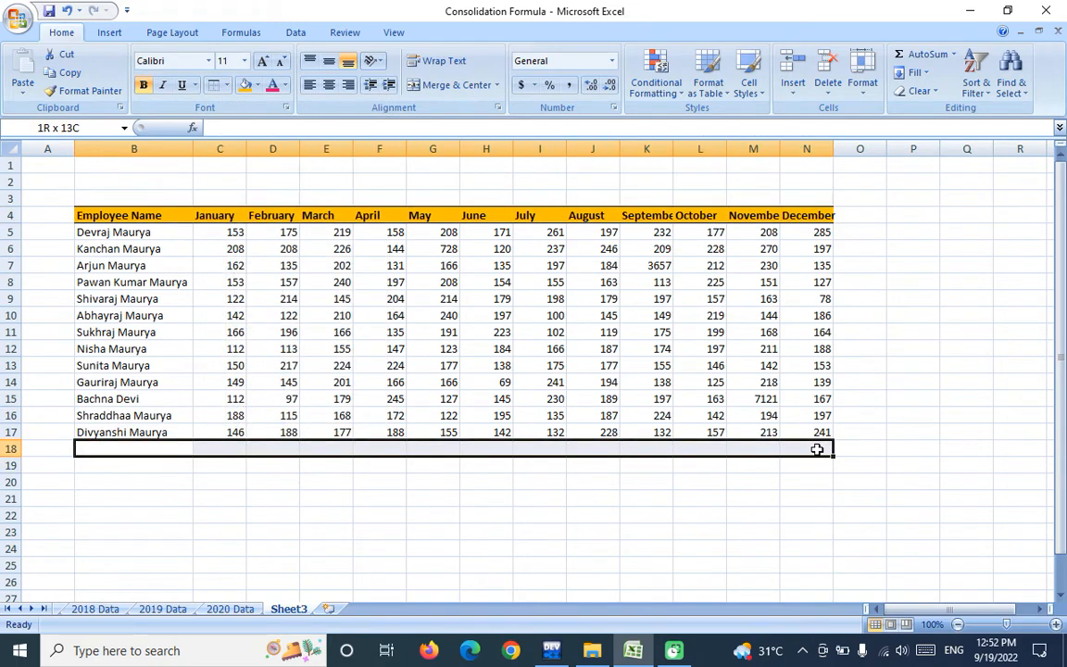
{"action": "left_click", "coordinate": [214, 85]}
{"action": "left_click", "coordinate": [225, 84]}
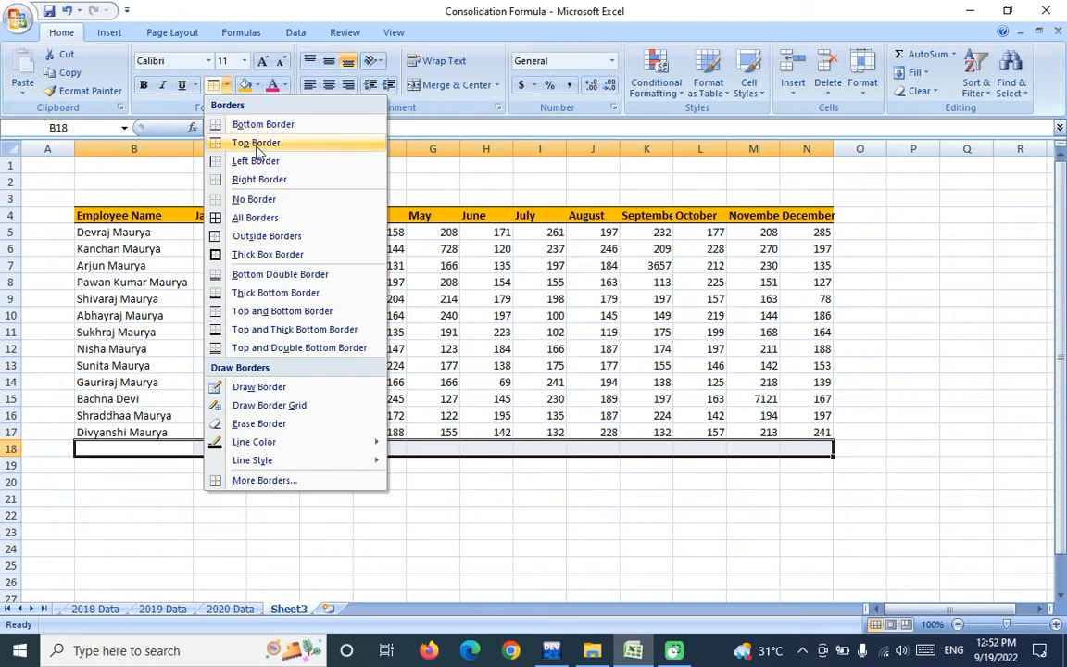
{"action": "left_click", "coordinate": [266, 124]}
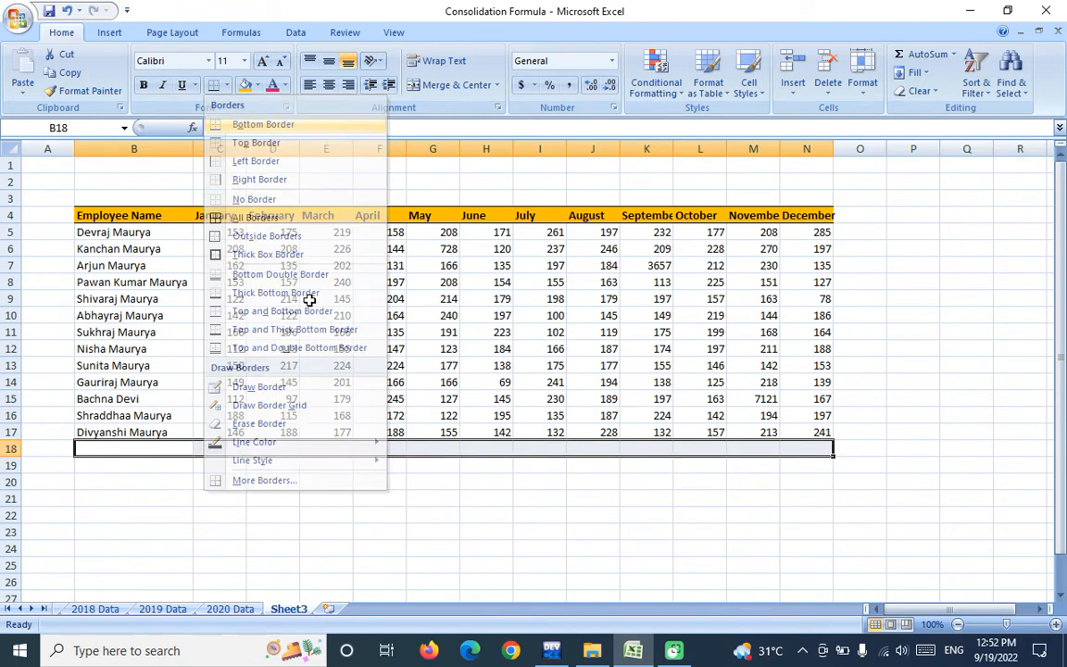
{"action": "left_click", "coordinate": [242, 474]}
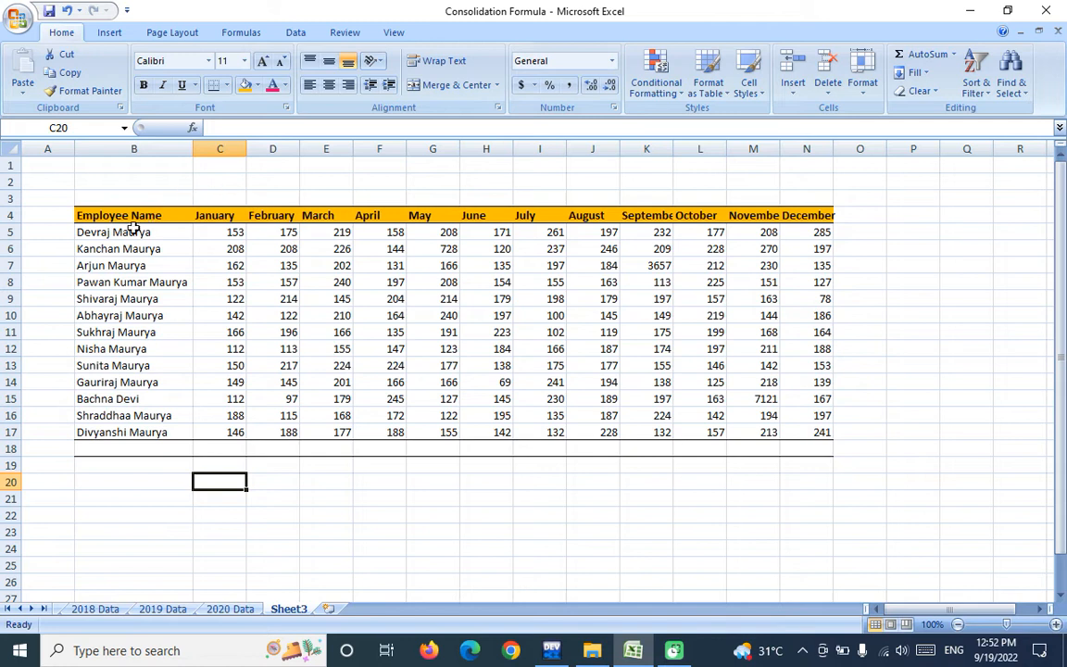
- Delete the entire empty column A beside the consolidated table
{"action": "left_click", "coordinate": [48, 234]}
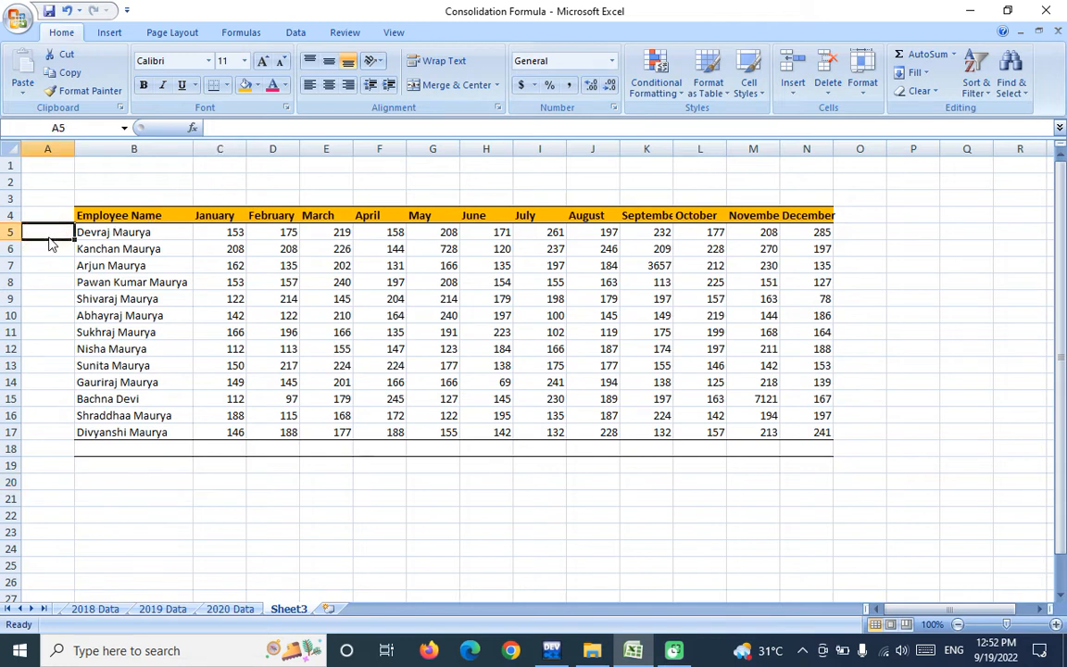
{"action": "key", "text": "ctrl+minus"}
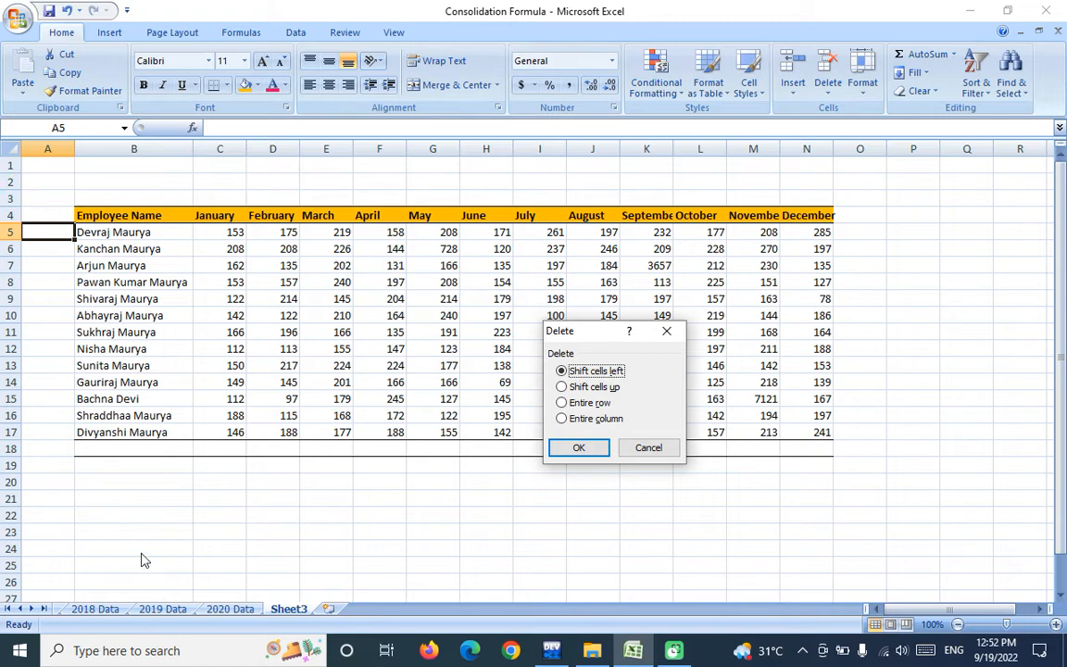
{"action": "left_click", "coordinate": [570, 419]}
{"action": "left_click", "coordinate": [569, 447]}
{"action": "left_click", "coordinate": [136, 179]}
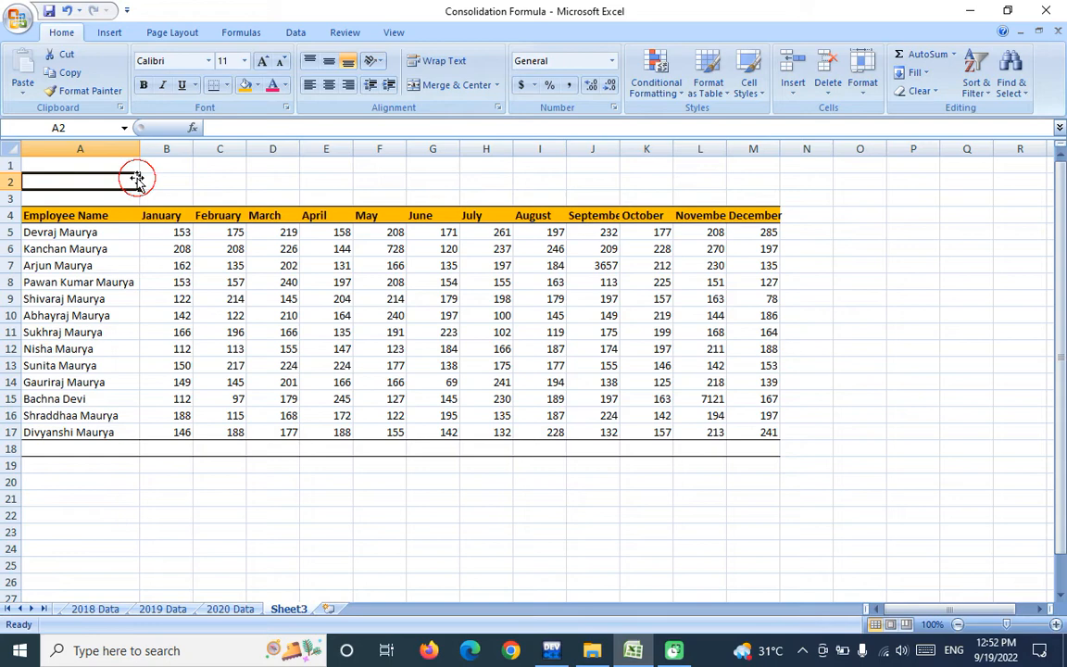
{"action": "left_click", "coordinate": [72, 481]}
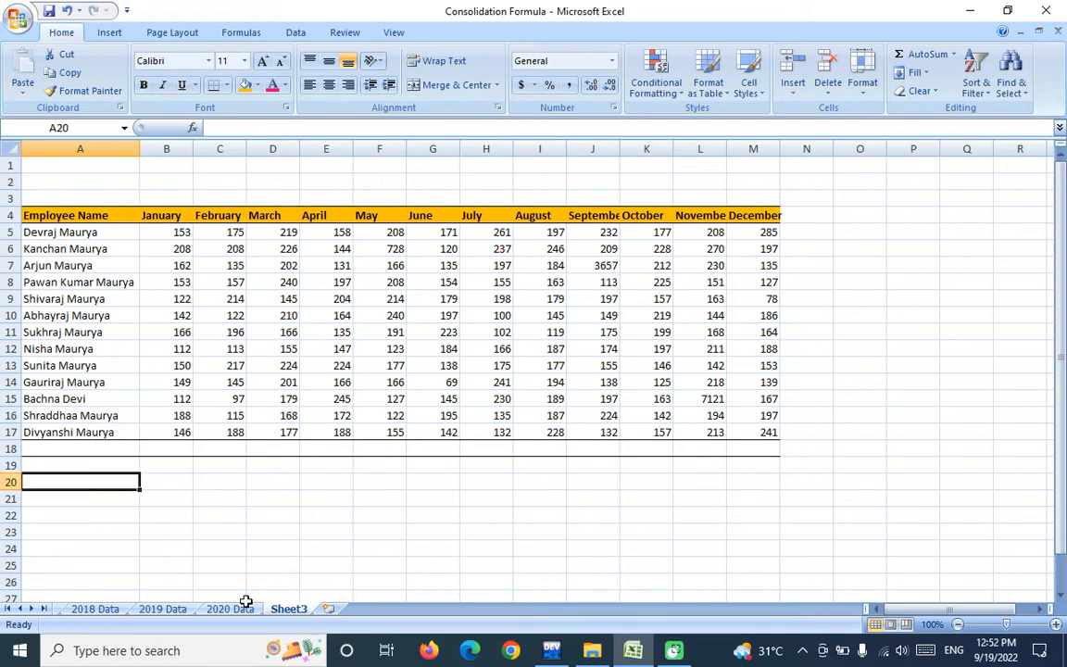
- Move the whole table A1:N17 on the 2020 Data sheet down to A20
{"action": "left_click", "coordinate": [216, 597]}
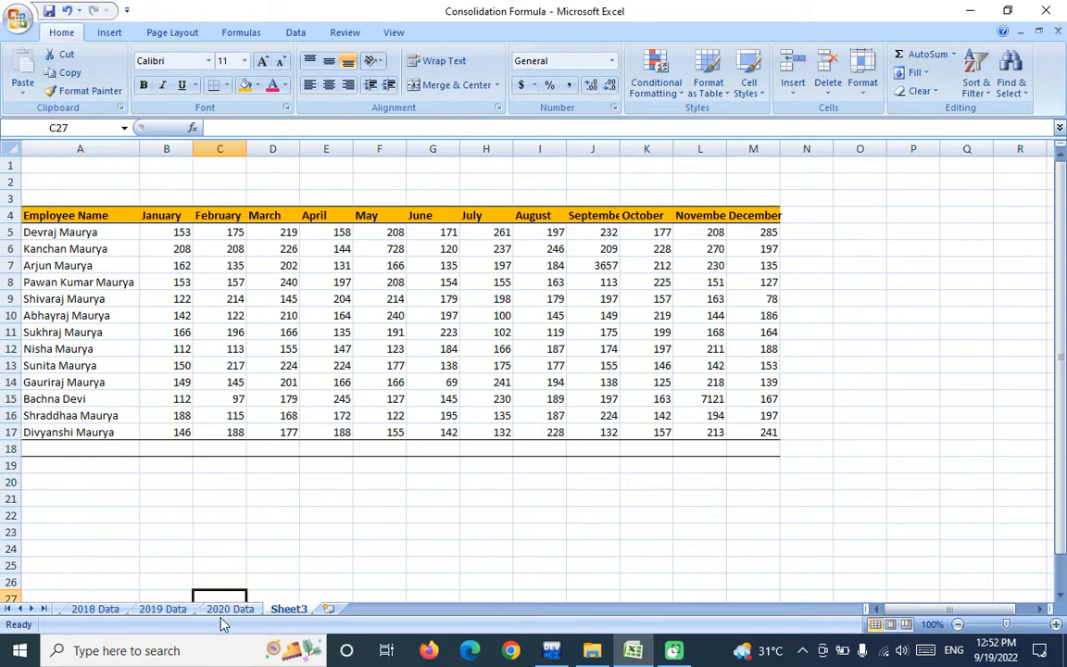
{"action": "left_click", "coordinate": [228, 610]}
{"action": "left_click", "coordinate": [311, 498]}
{"action": "left_click_drag", "start_coordinate": [79, 168], "coordinate": [374, 433]}
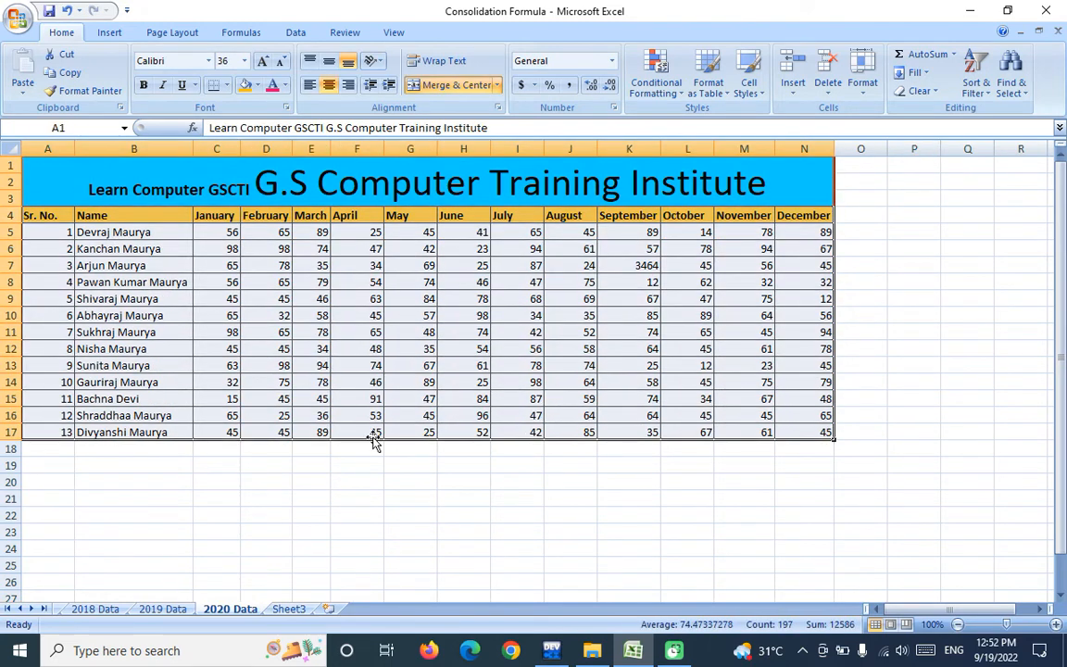
{"action": "key", "text": "ctrl+c"}
{"action": "left_click", "coordinate": [46, 480]}
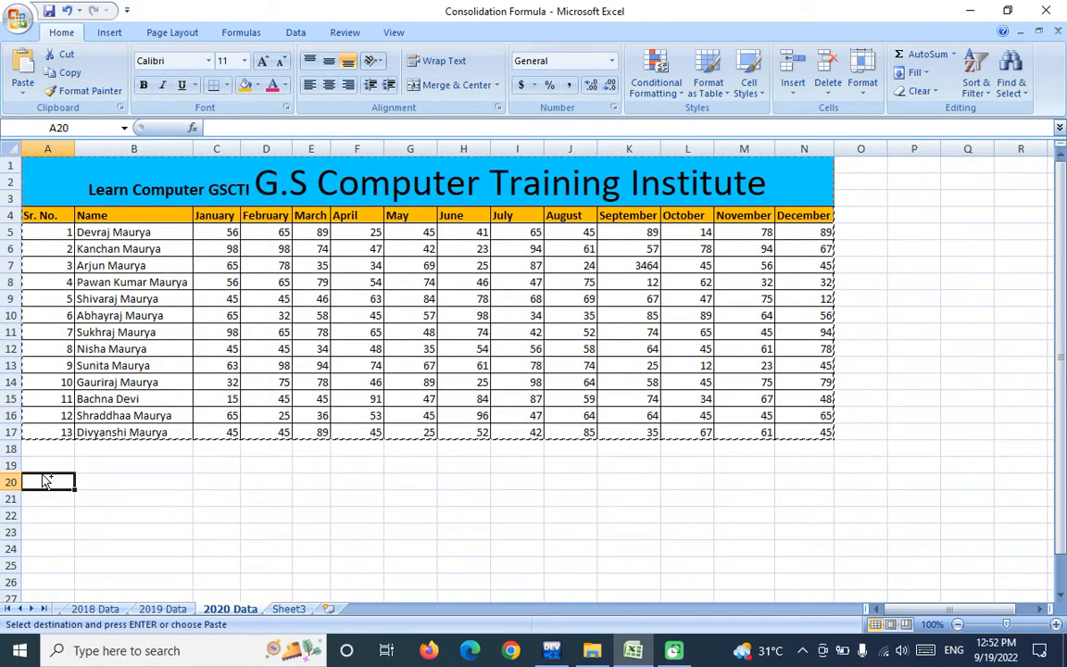
{"action": "key", "text": "ctrl+v"}
{"action": "scroll", "coordinate": [268, 556], "scroll_direction": "down", "scroll_amount": 15}
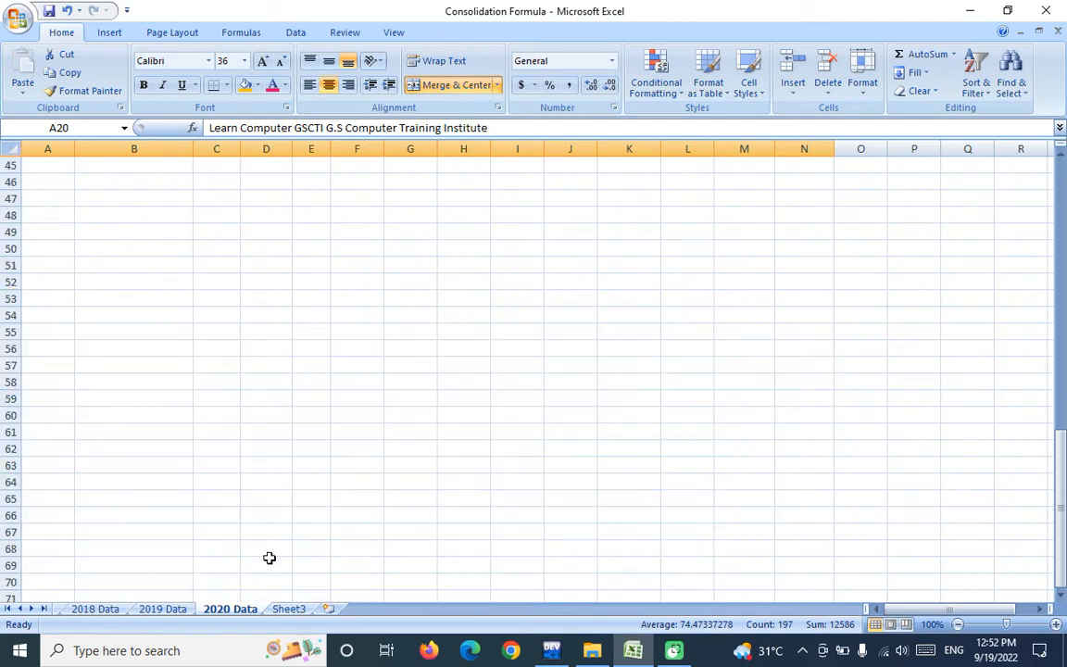
- Check the SUM formula in B5 on Sheet3 and undo the move of the 2020 Data table
{"action": "left_click", "coordinate": [289, 608]}
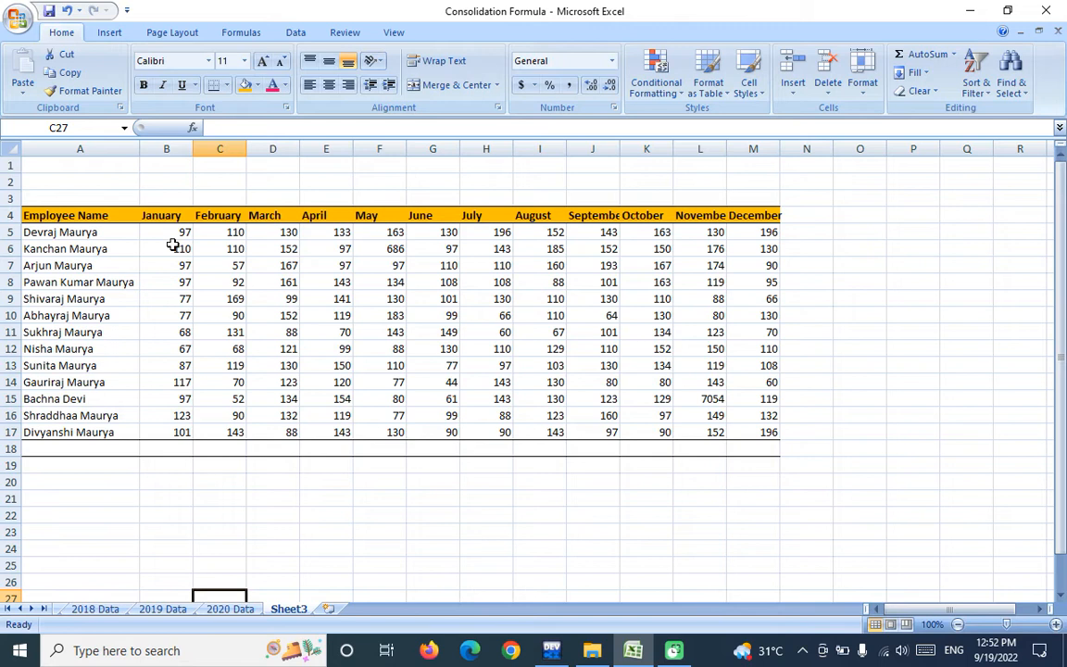
{"action": "left_click", "coordinate": [173, 237]}
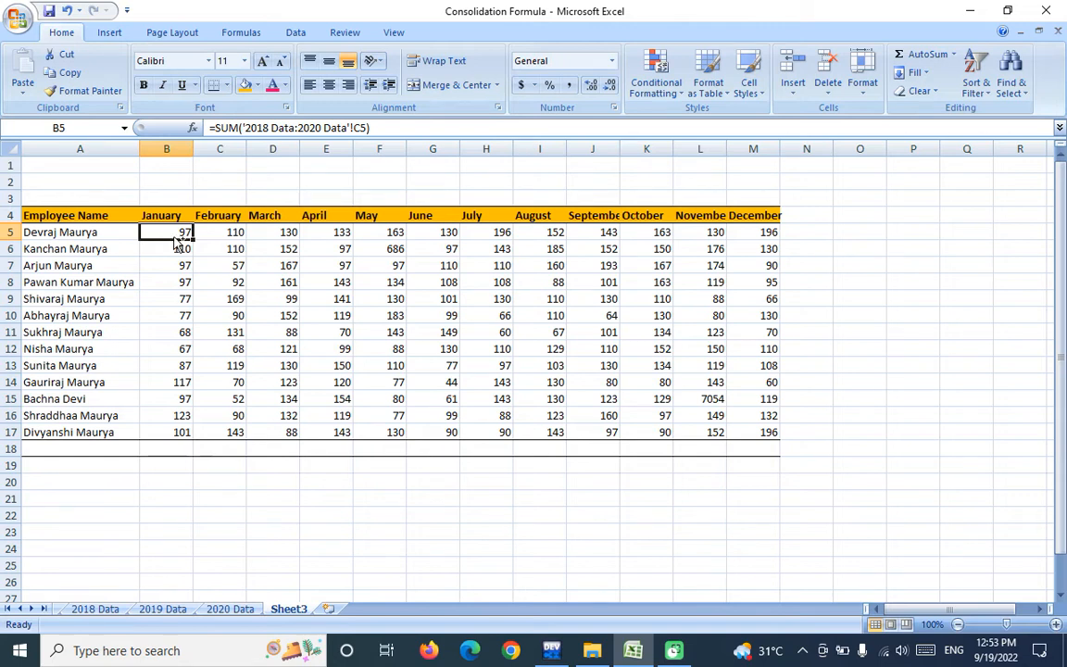
{"action": "key", "text": "ctrl+Page_Up"}
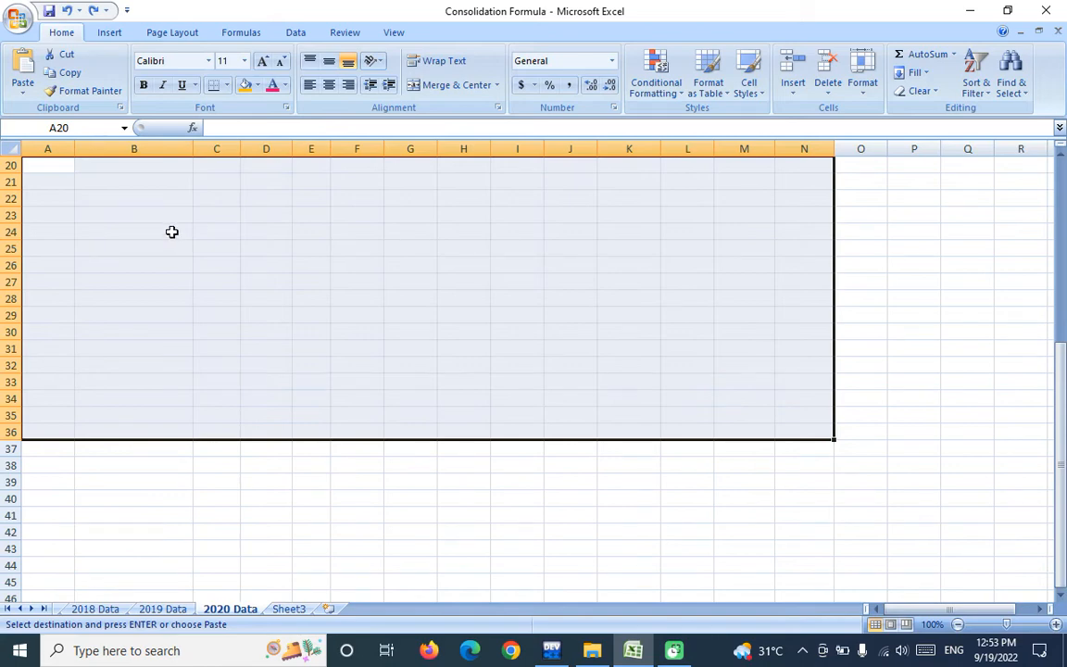
{"action": "scroll", "coordinate": [171, 232], "scroll_direction": "up", "scroll_amount": 6}
{"action": "left_click", "coordinate": [198, 516]}
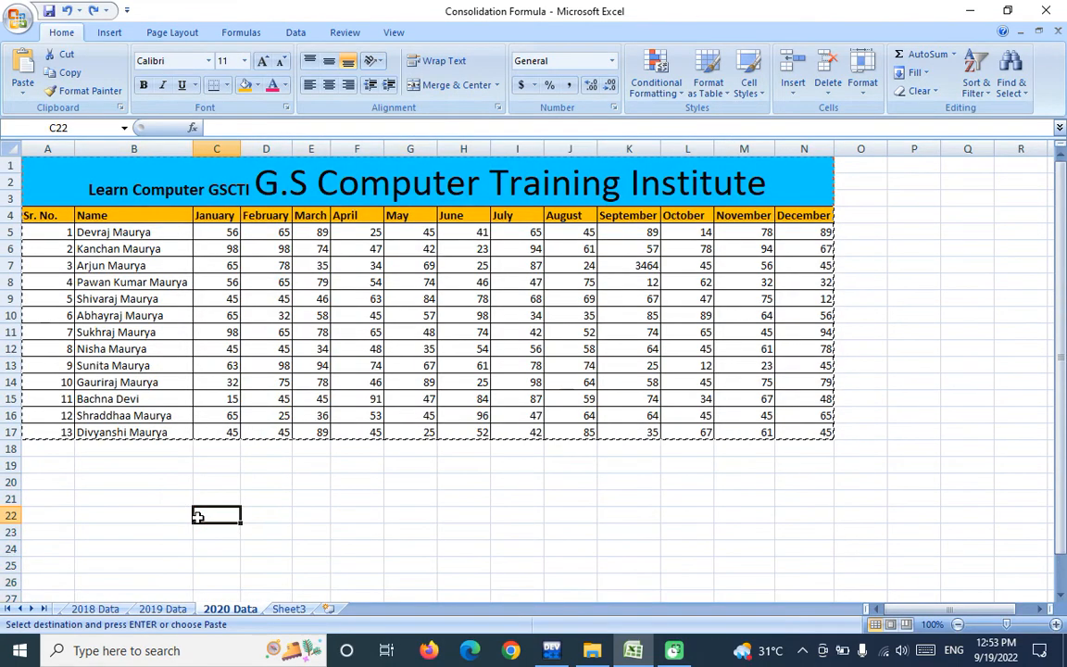
- Start a Sum consolidation at A20 on Sheet3 and add the 2018 Data range C5:N17 as its first reference
{"action": "left_click", "coordinate": [286, 609]}
{"action": "left_click", "coordinate": [25, 482]}
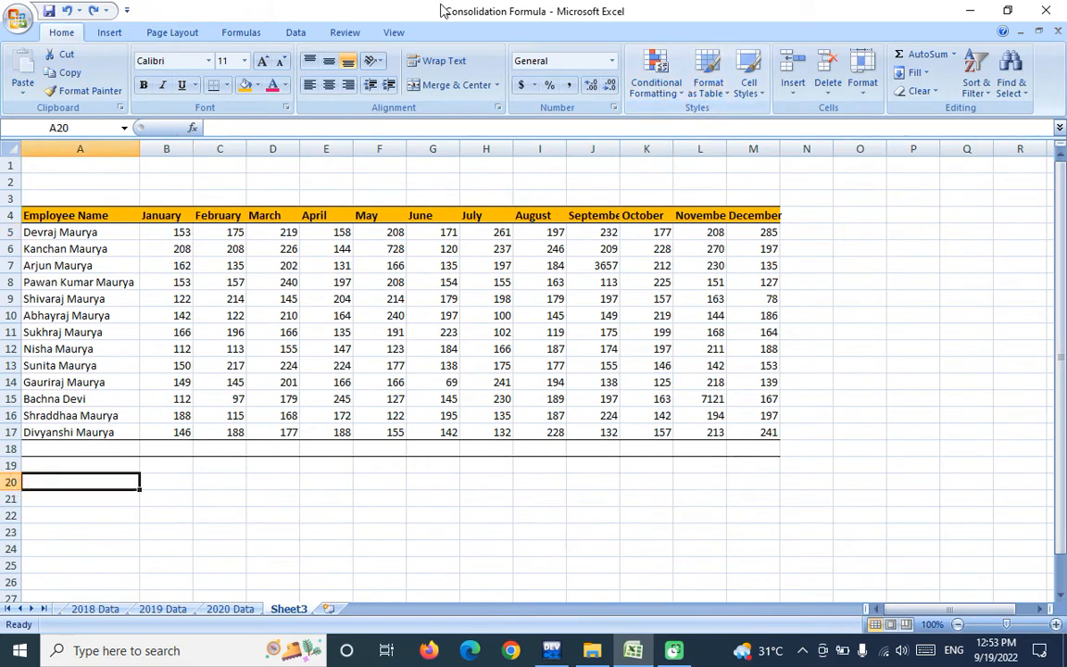
{"action": "left_click", "coordinate": [294, 32]}
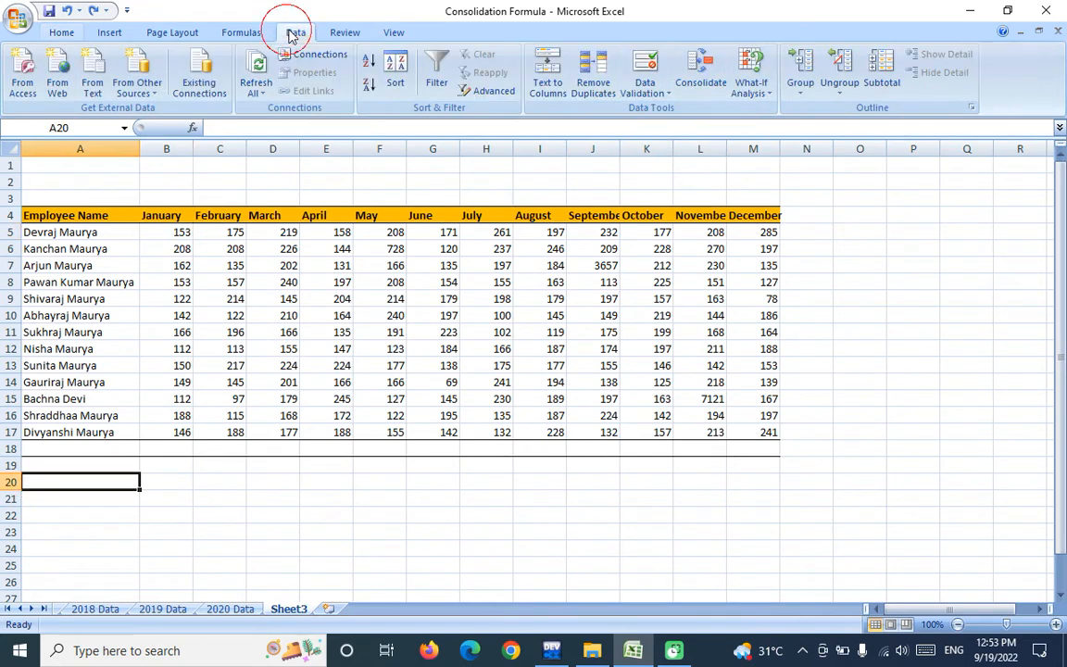
{"action": "left_click", "coordinate": [702, 83]}
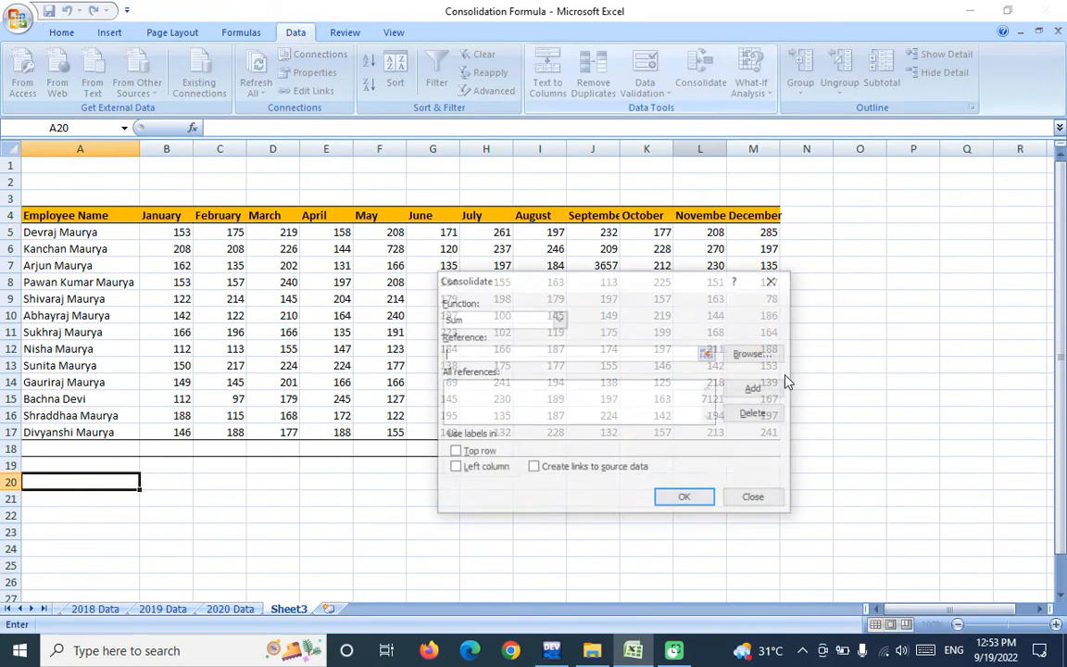
{"action": "left_click", "coordinate": [708, 354]}
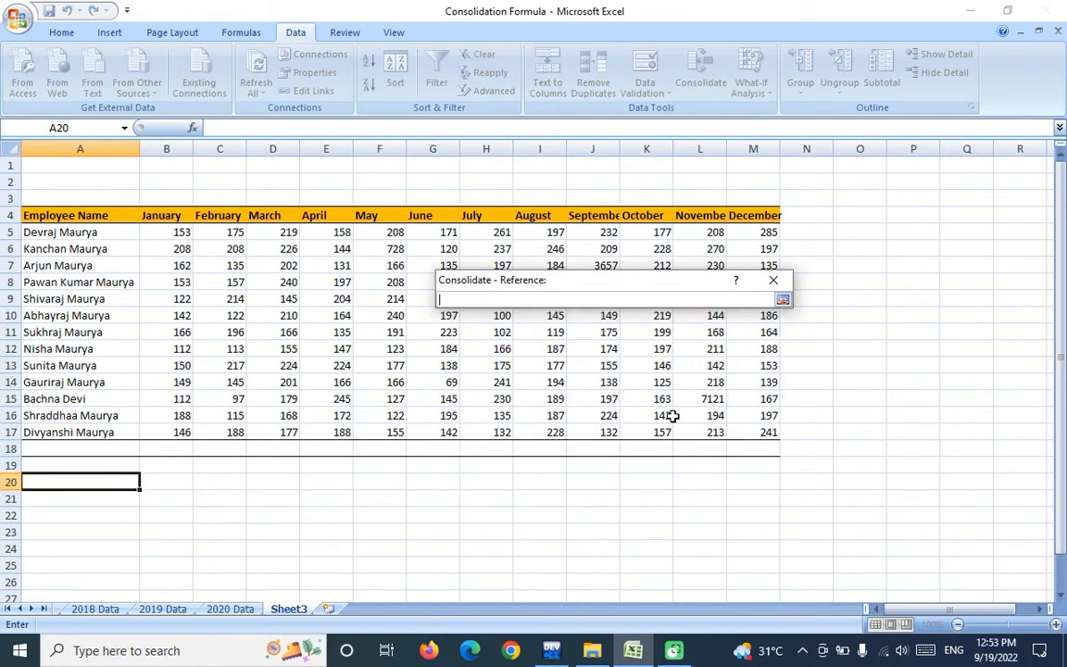
{"action": "left_click", "coordinate": [89, 609]}
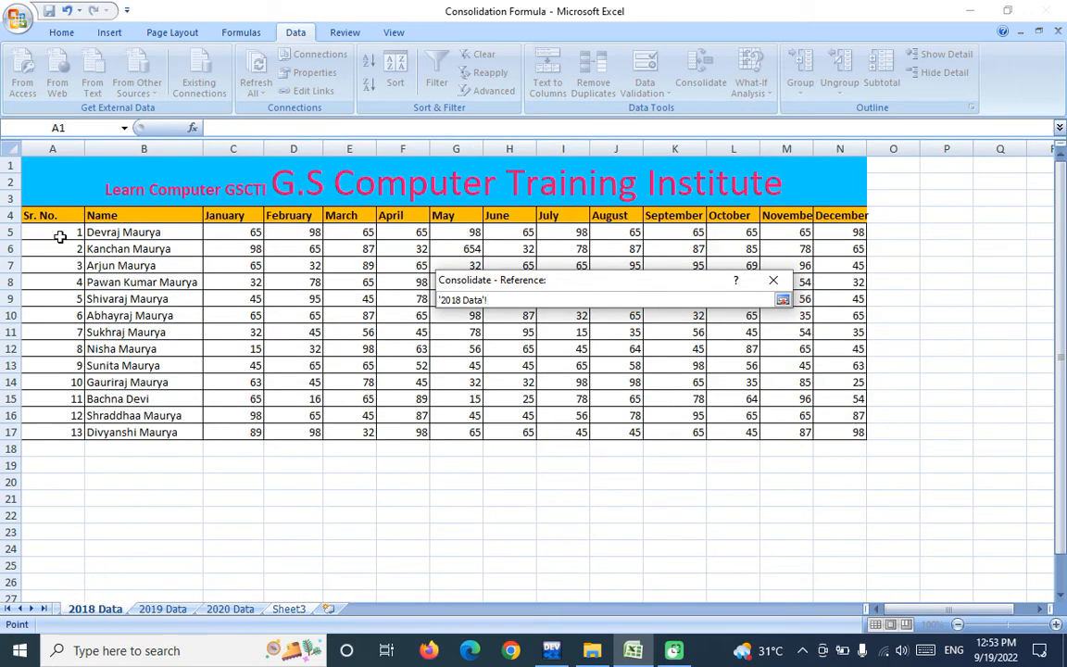
{"action": "left_click_drag", "start_coordinate": [247, 232], "coordinate": [835, 426]}
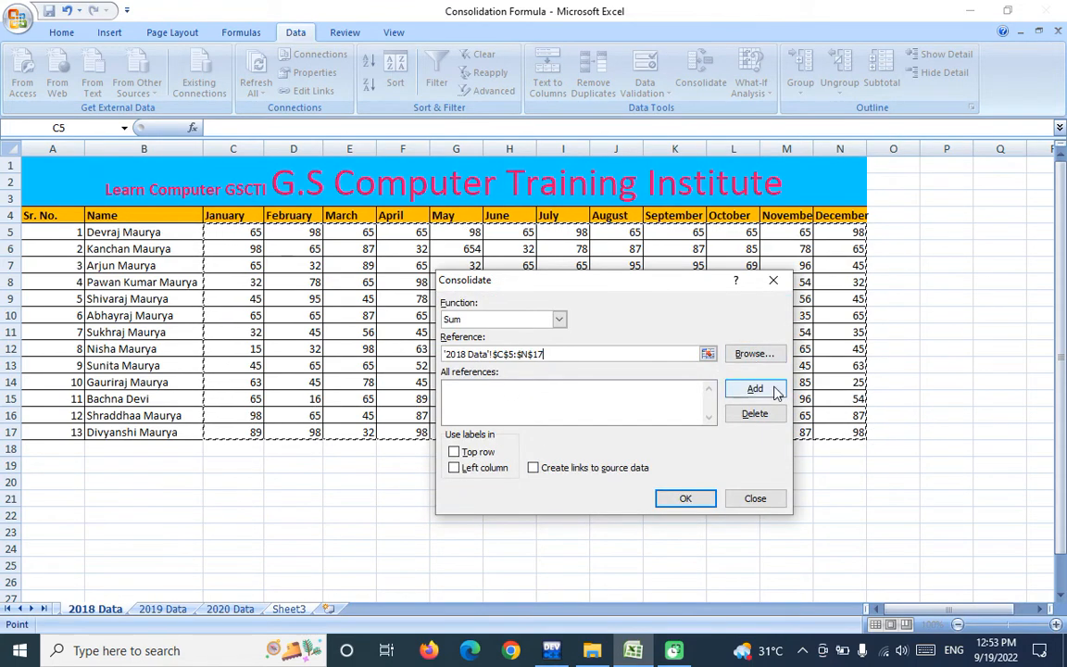
{"action": "left_click", "coordinate": [755, 389]}
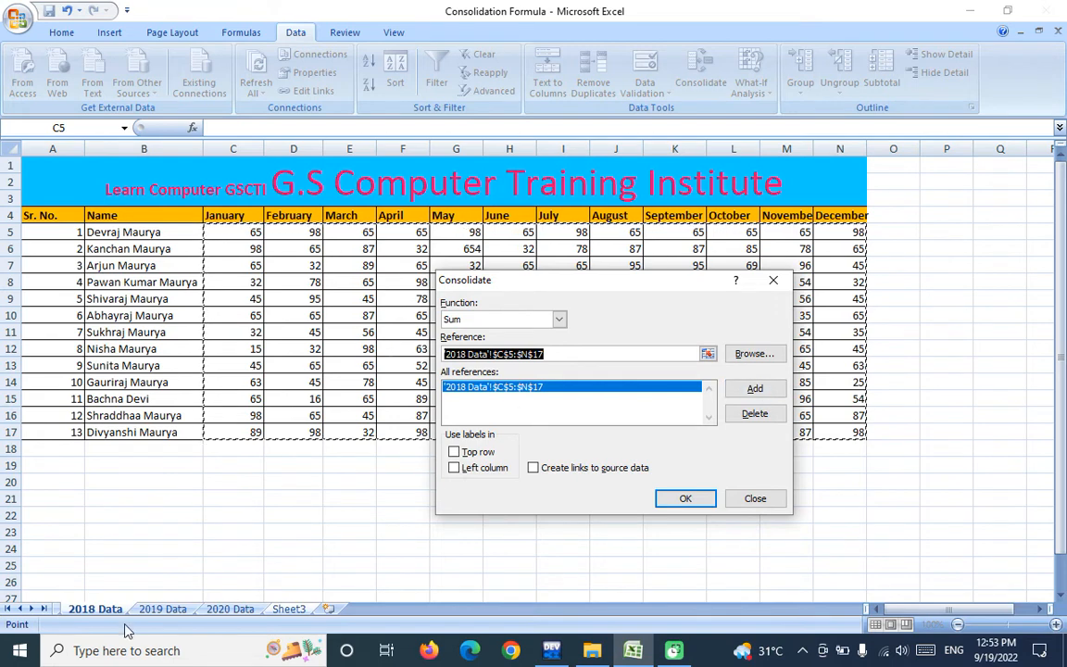
- Add C5:N17 from the 2019 Data and 2020 Data sheets as references and create the Sum consolidation at C21 with links to source data
{"action": "left_click", "coordinate": [162, 609]}
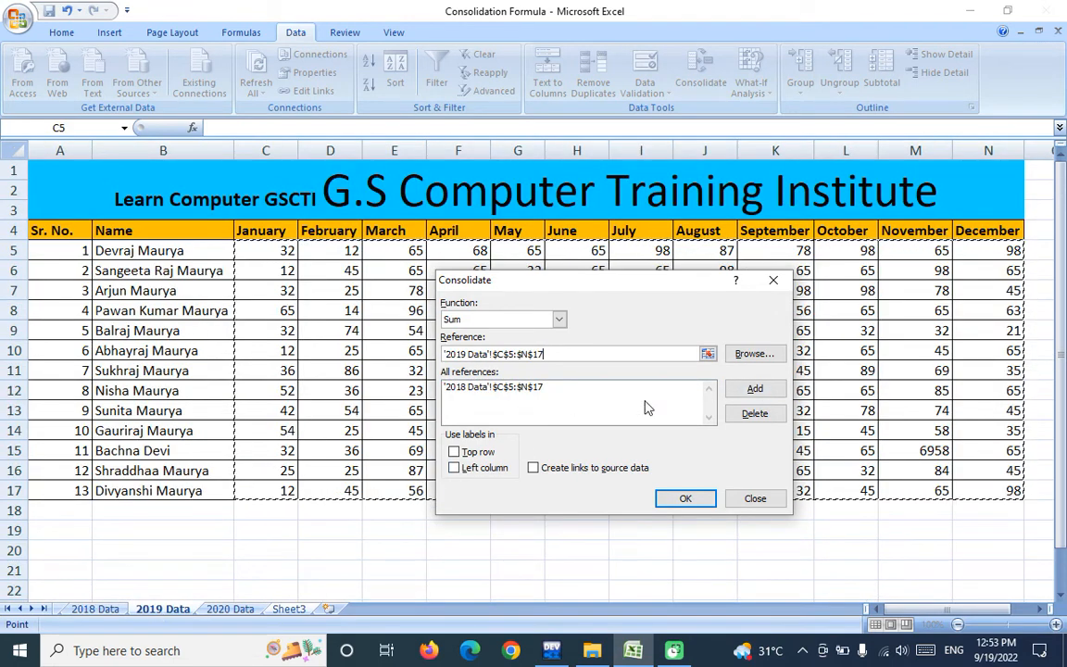
{"action": "left_click", "coordinate": [752, 388]}
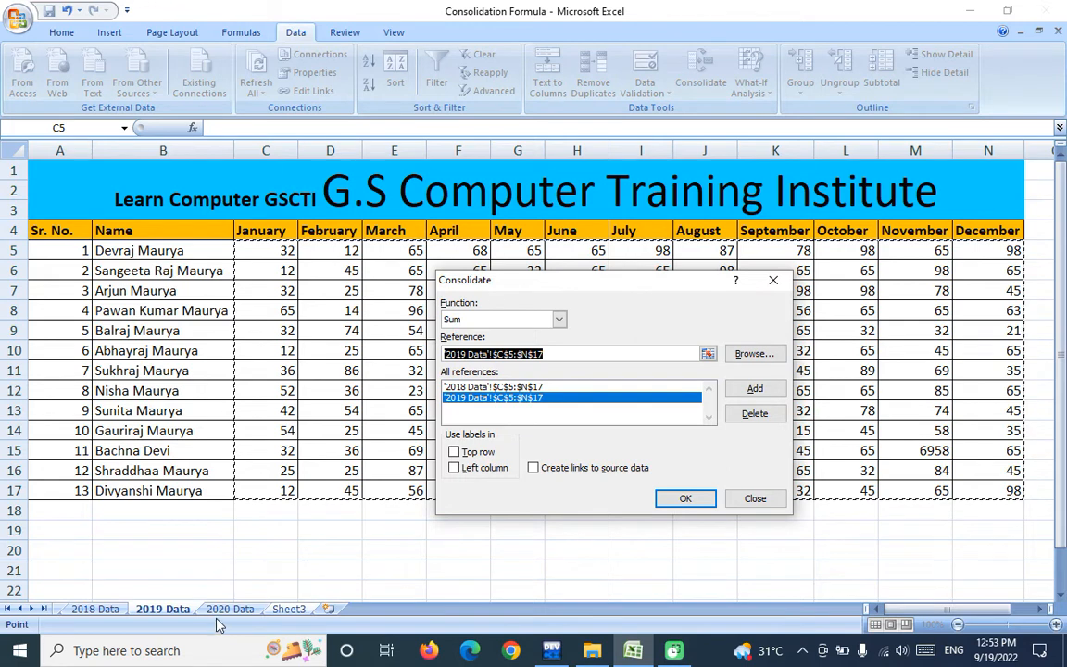
{"action": "left_click", "coordinate": [223, 608]}
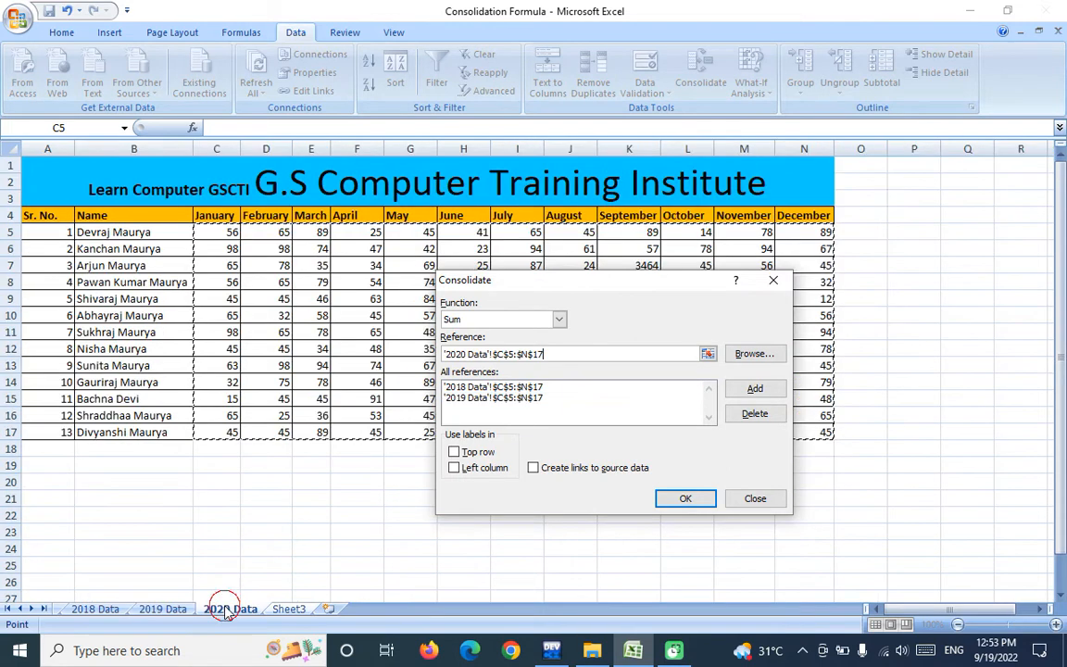
{"action": "left_click", "coordinate": [754, 389]}
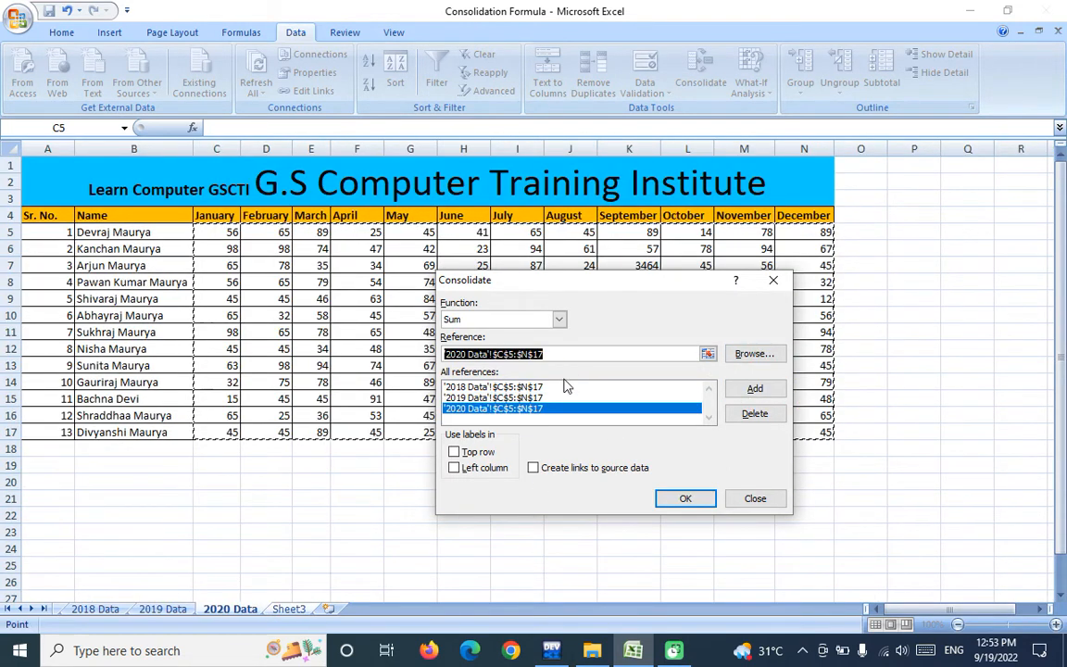
{"action": "left_click", "coordinate": [534, 469]}
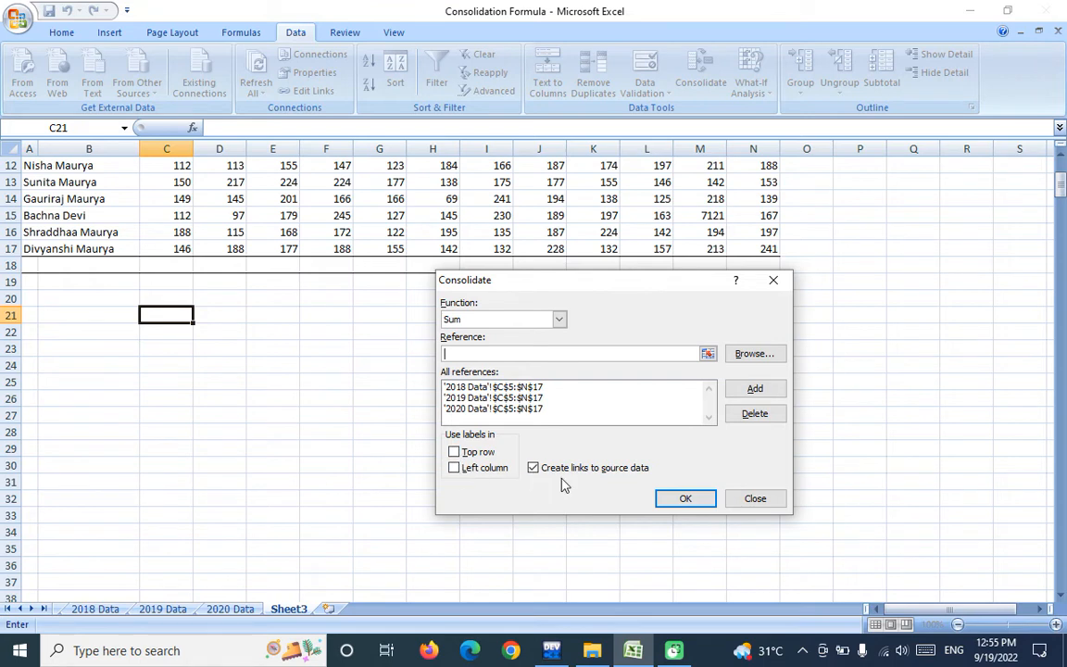
{"action": "left_click", "coordinate": [686, 500]}
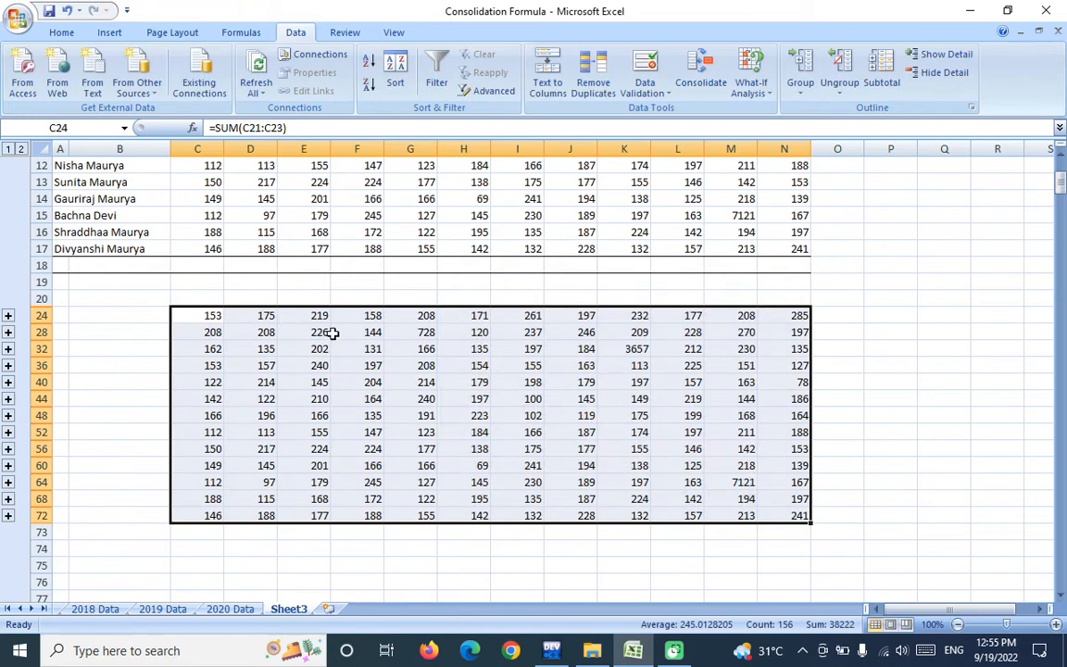
- Compare the consolidated sums with the SUM table above, and expand and collapse the first two outline groups to examine their source values
{"action": "scroll", "coordinate": [293, 330], "scroll_direction": "up", "scroll_amount": 4}
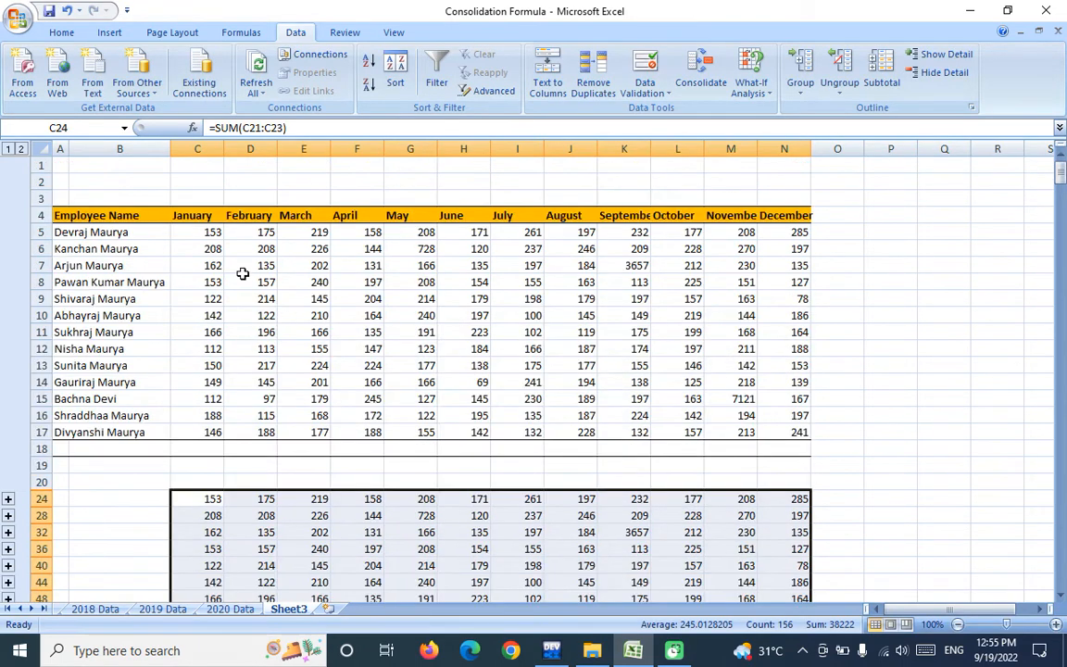
{"action": "scroll", "coordinate": [235, 320], "scroll_direction": "down", "scroll_amount": 7}
{"action": "scroll", "coordinate": [242, 235], "scroll_direction": "up", "scroll_amount": 4}
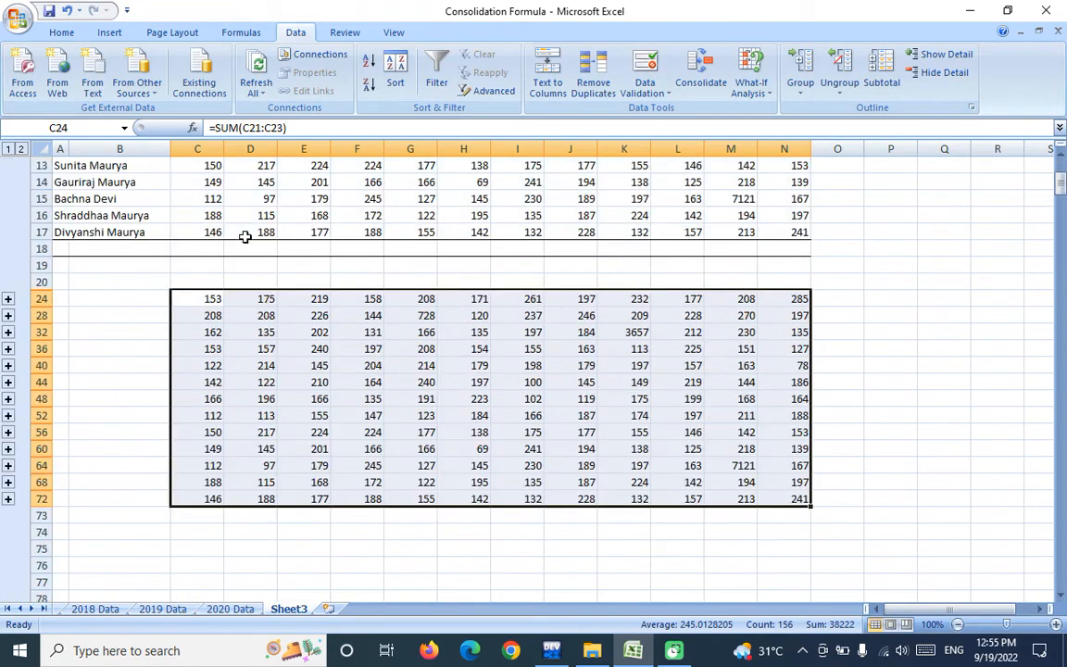
{"action": "left_click", "coordinate": [205, 298]}
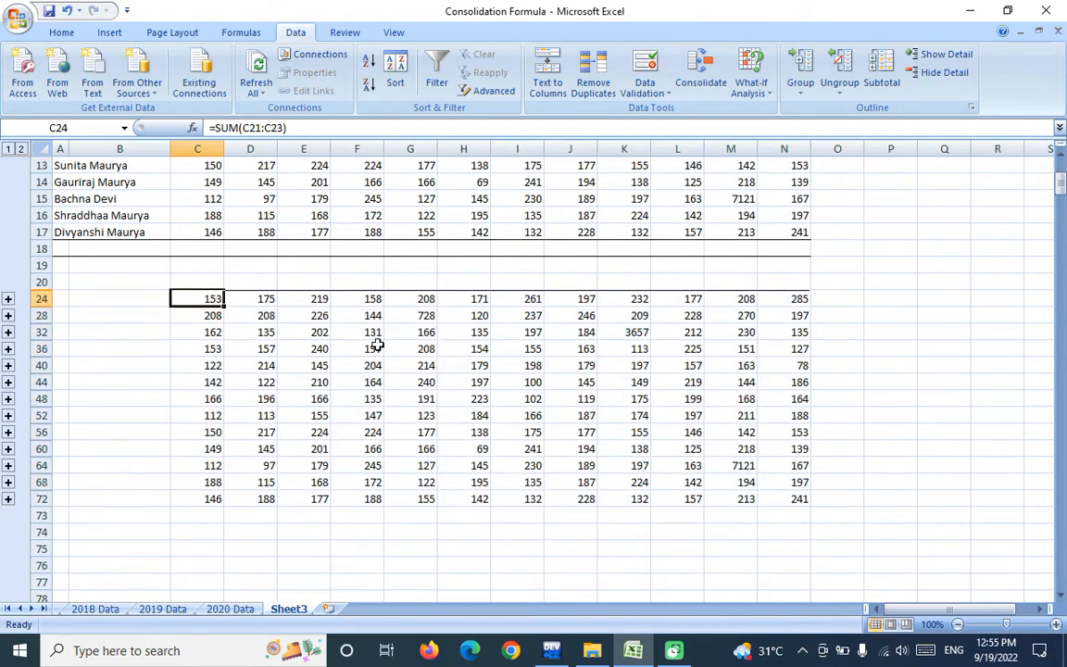
{"action": "left_click", "coordinate": [8, 298]}
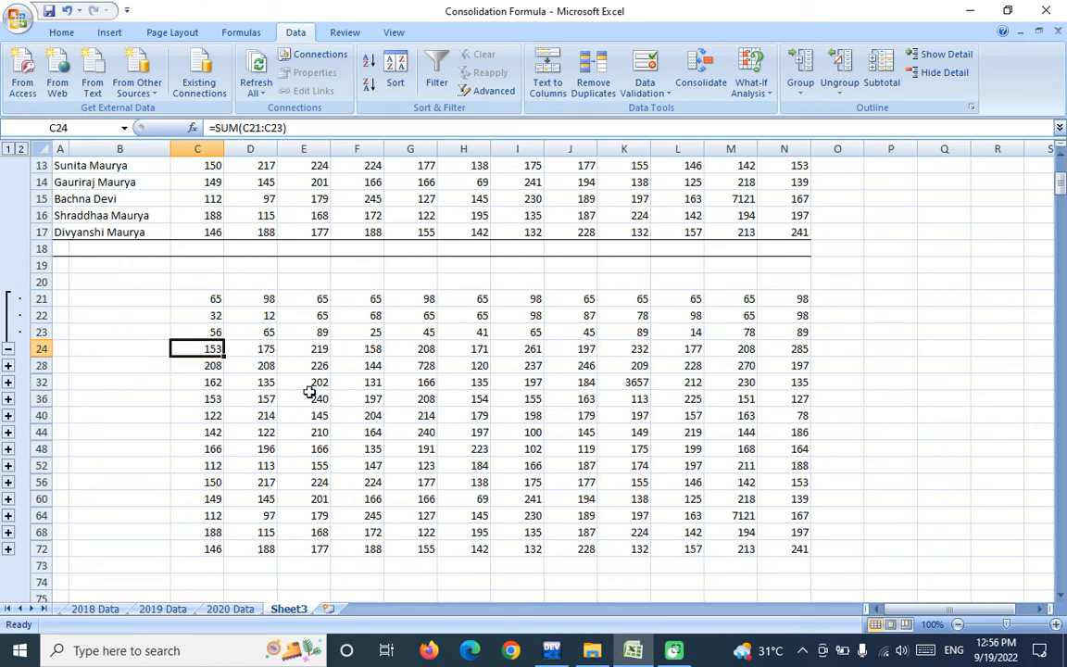
{"action": "left_click", "coordinate": [8, 365]}
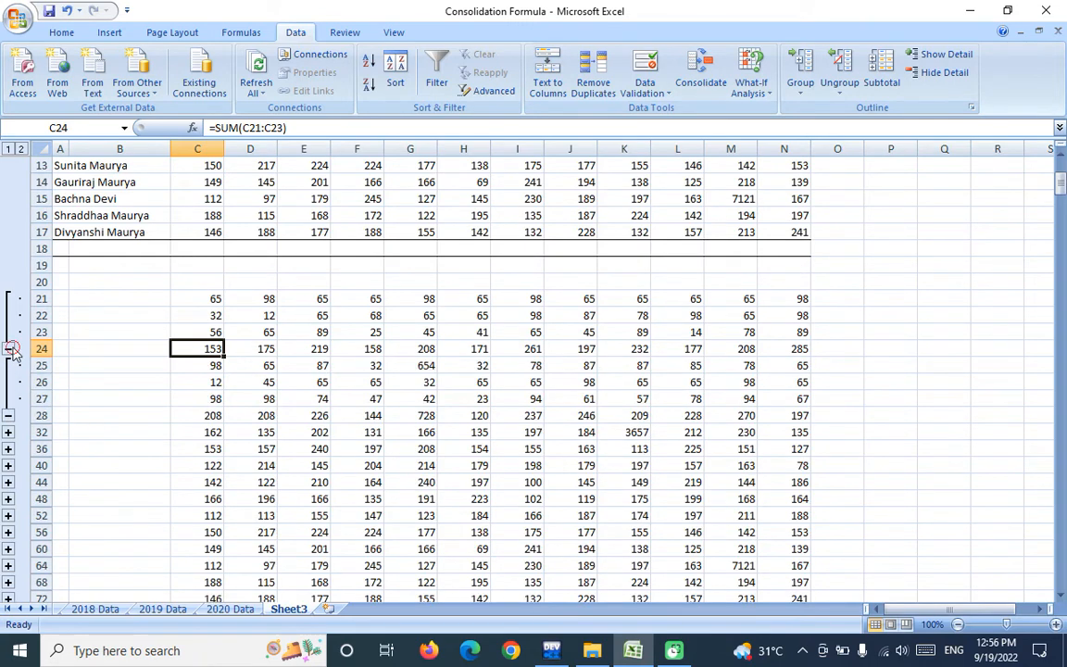
{"action": "left_click", "coordinate": [8, 348]}
{"action": "left_click", "coordinate": [7, 367]}
- Consolidate the same three yearly ranges with the Count function at C74, below the Sum block
{"action": "scroll", "coordinate": [208, 338], "scroll_direction": "down", "scroll_amount": 4}
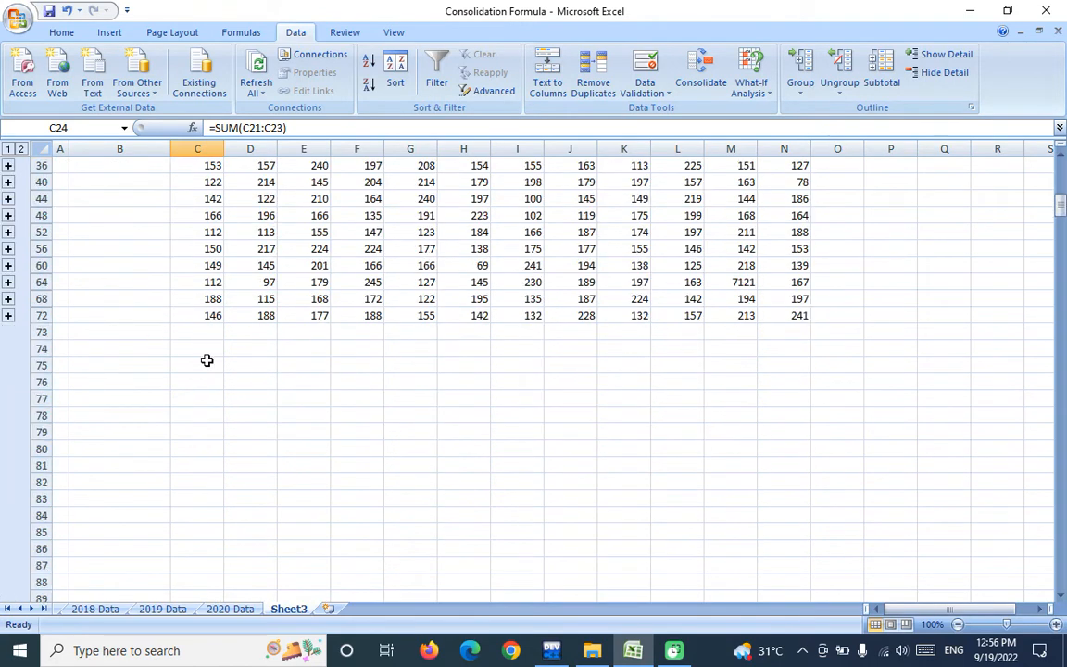
{"action": "left_click", "coordinate": [208, 348]}
{"action": "left_click", "coordinate": [696, 81]}
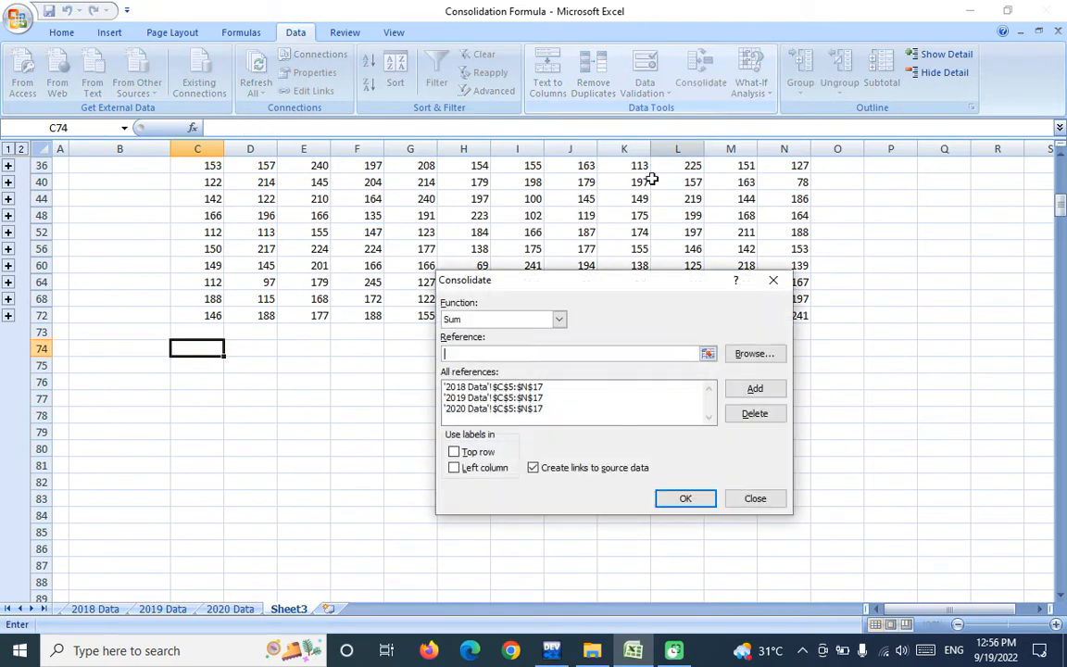
{"action": "left_click", "coordinate": [559, 319]}
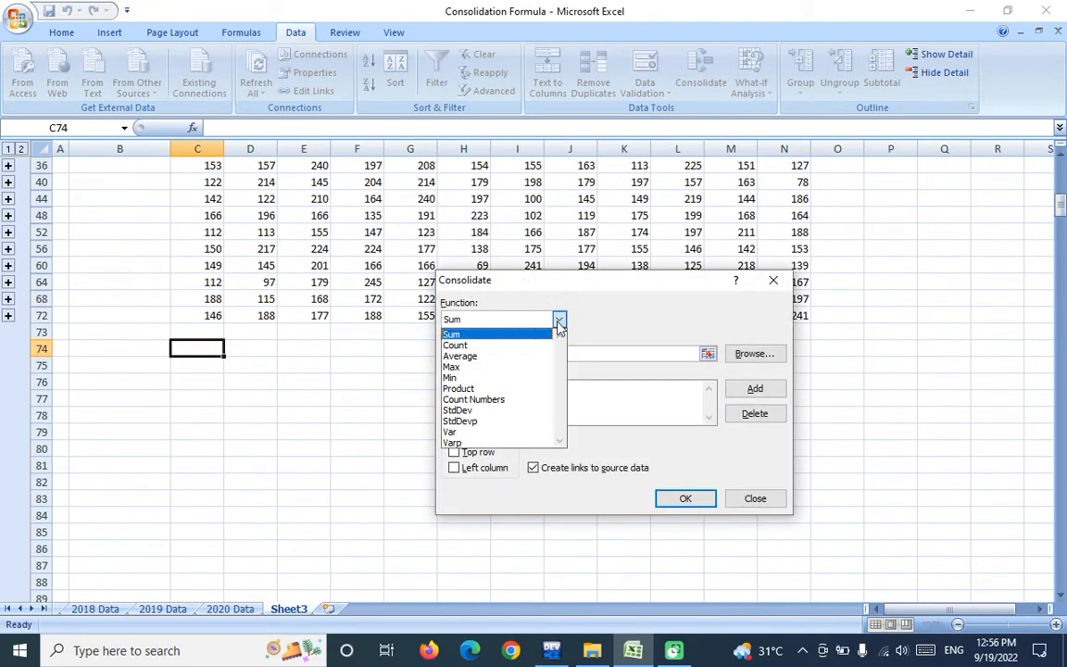
{"action": "left_click", "coordinate": [514, 345]}
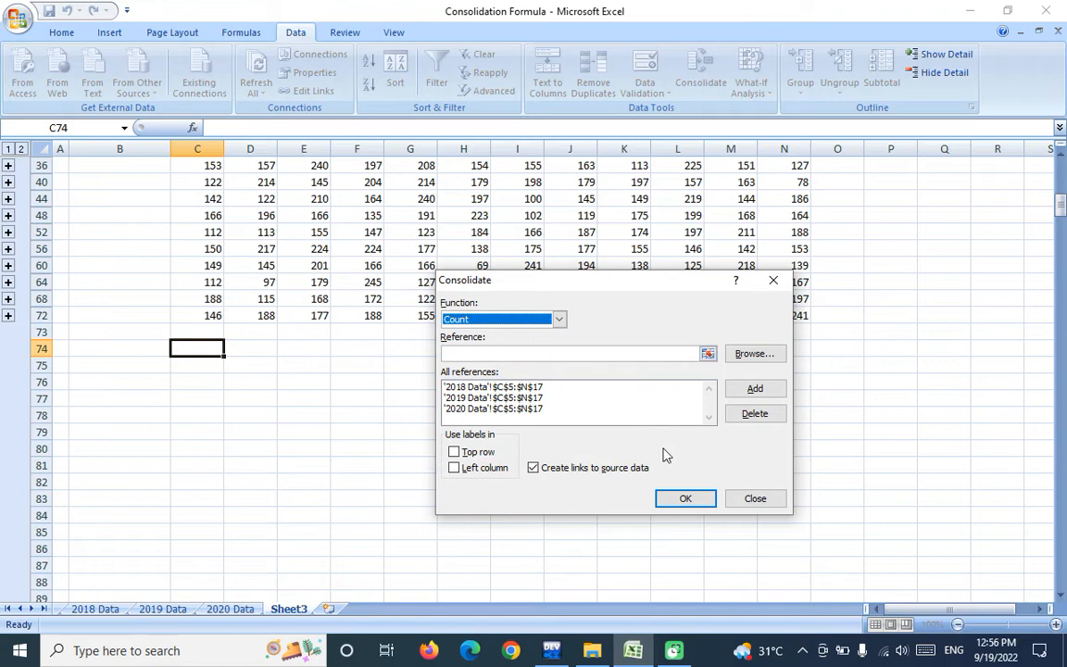
{"action": "left_click", "coordinate": [684, 499]}
- Consolidate the three yearly ranges with the Average function at C127, below the Count block
{"action": "scroll", "coordinate": [334, 456], "scroll_direction": "down", "scroll_amount": 2}
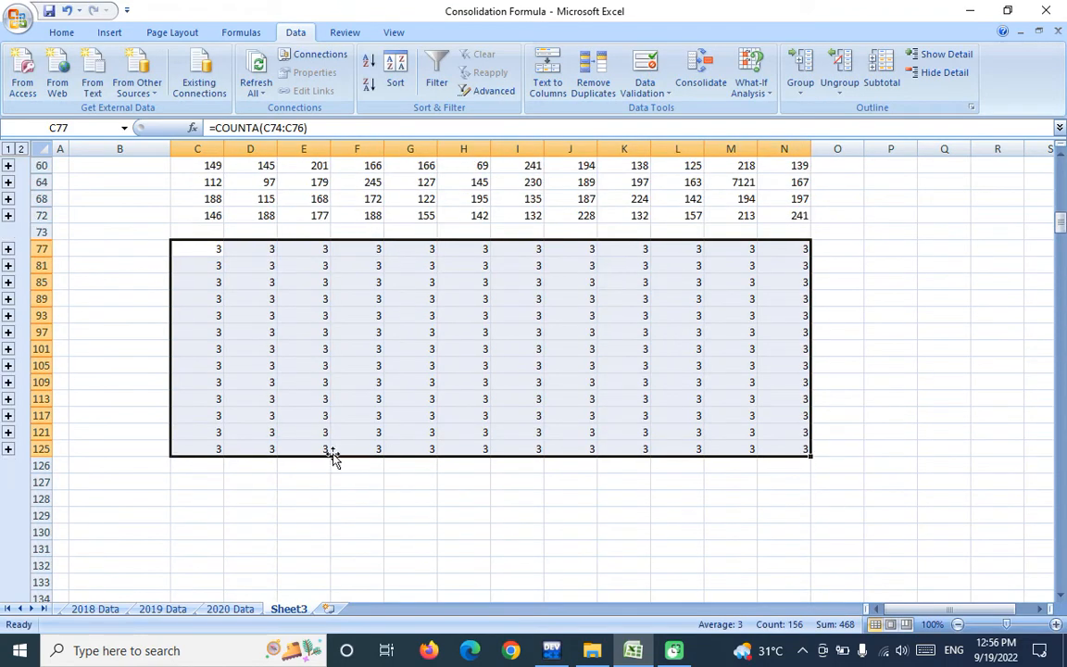
{"action": "left_click", "coordinate": [193, 481]}
{"action": "left_click", "coordinate": [697, 88]}
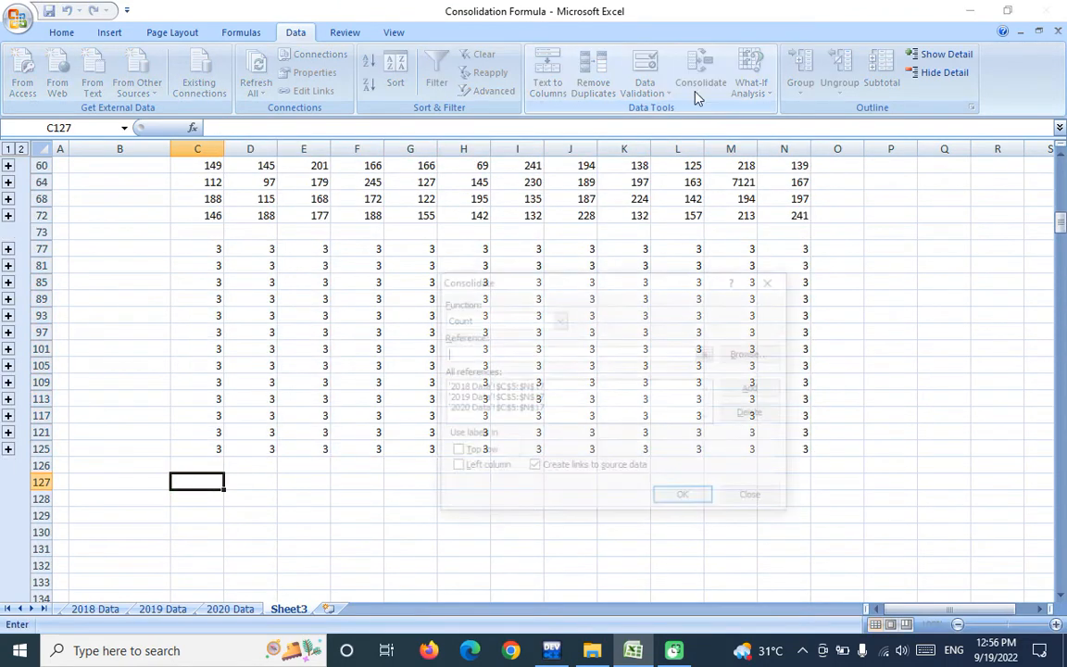
{"action": "left_click", "coordinate": [559, 320]}
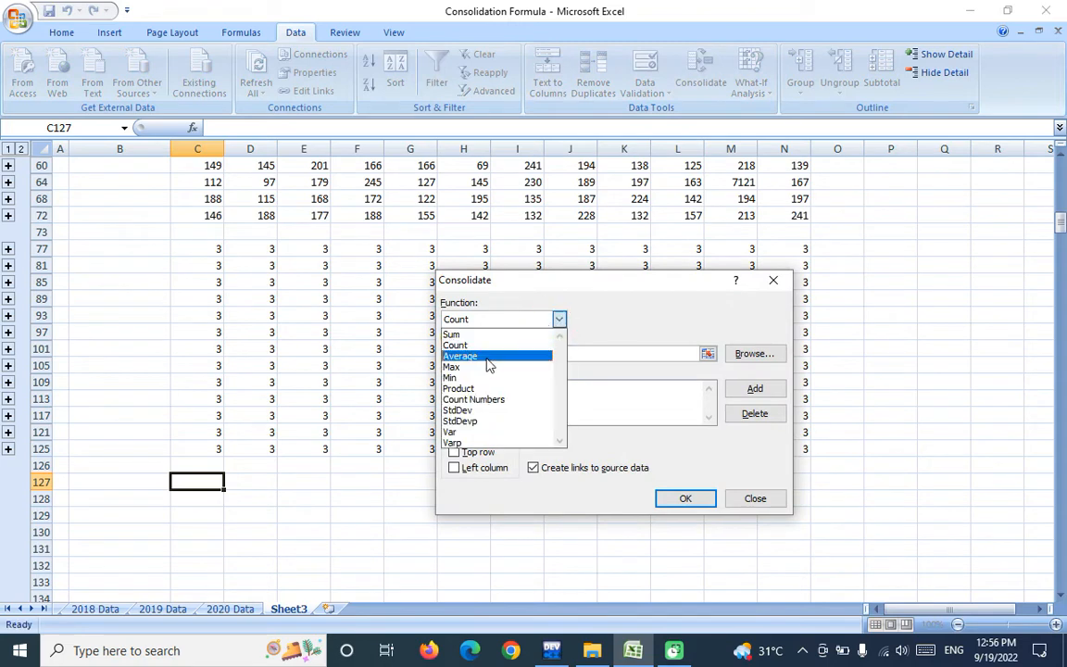
{"action": "left_click", "coordinate": [458, 355]}
{"action": "left_click", "coordinate": [684, 498]}
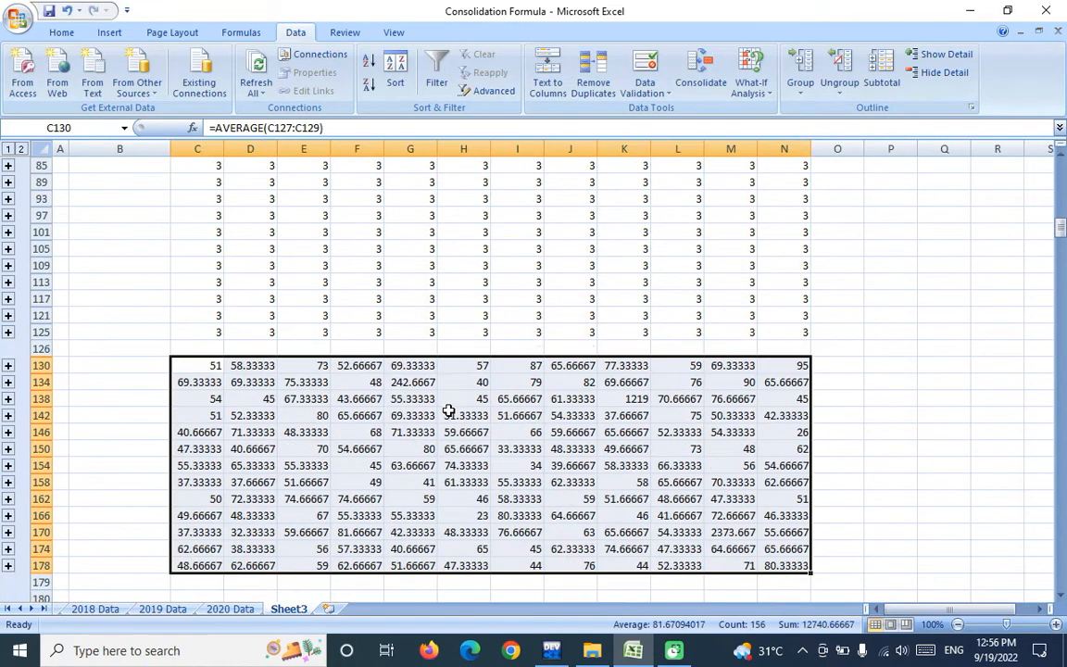
- Consolidate the three yearly ranges with the Max function at C180, below the Average block
{"action": "left_click", "coordinate": [196, 547]}
{"action": "left_click", "coordinate": [704, 85]}
{"action": "left_click", "coordinate": [560, 319]}
{"action": "left_click", "coordinate": [497, 367]}
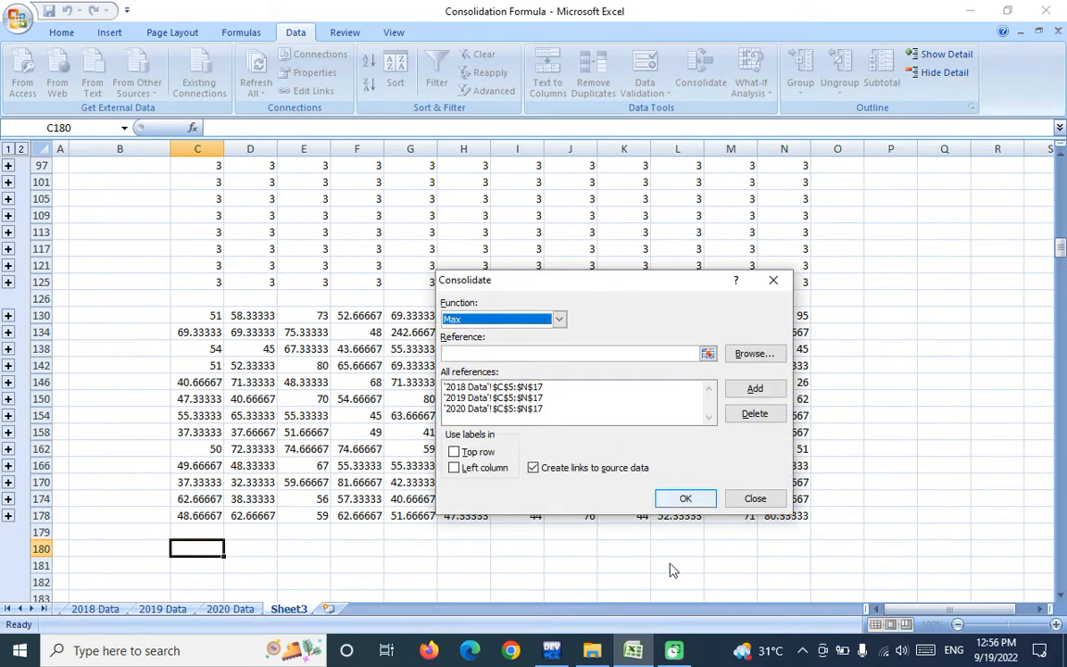
{"action": "left_click", "coordinate": [674, 498]}
- Consolidate the three yearly ranges with the Min function at C233, below the Max block
{"action": "scroll", "coordinate": [463, 362], "scroll_direction": "down", "scroll_amount": 3}
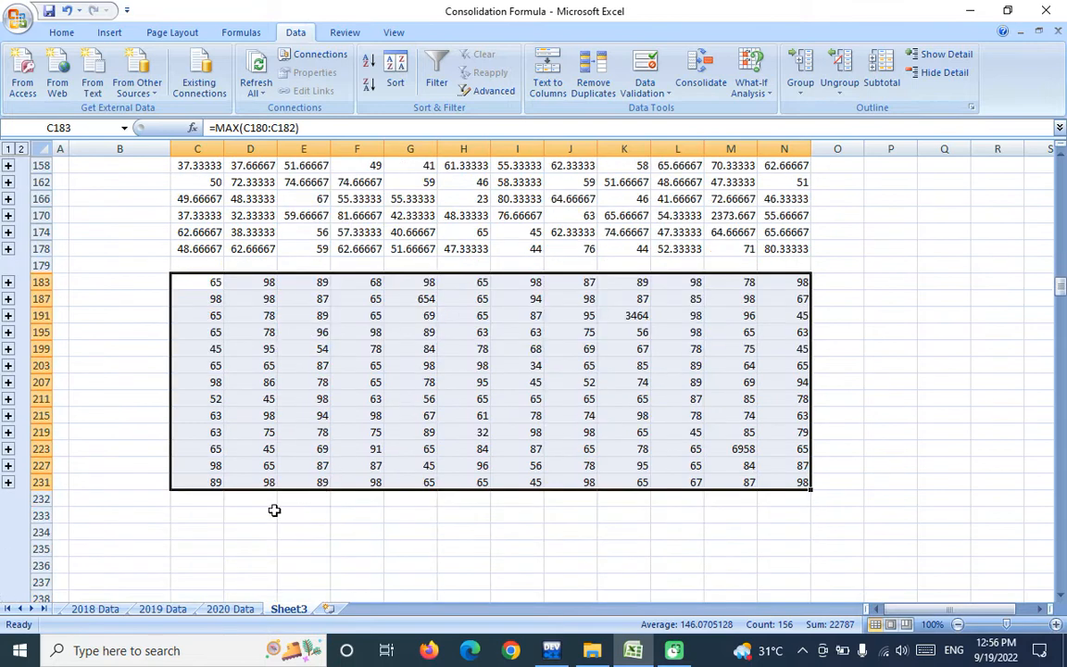
{"action": "left_click", "coordinate": [198, 514]}
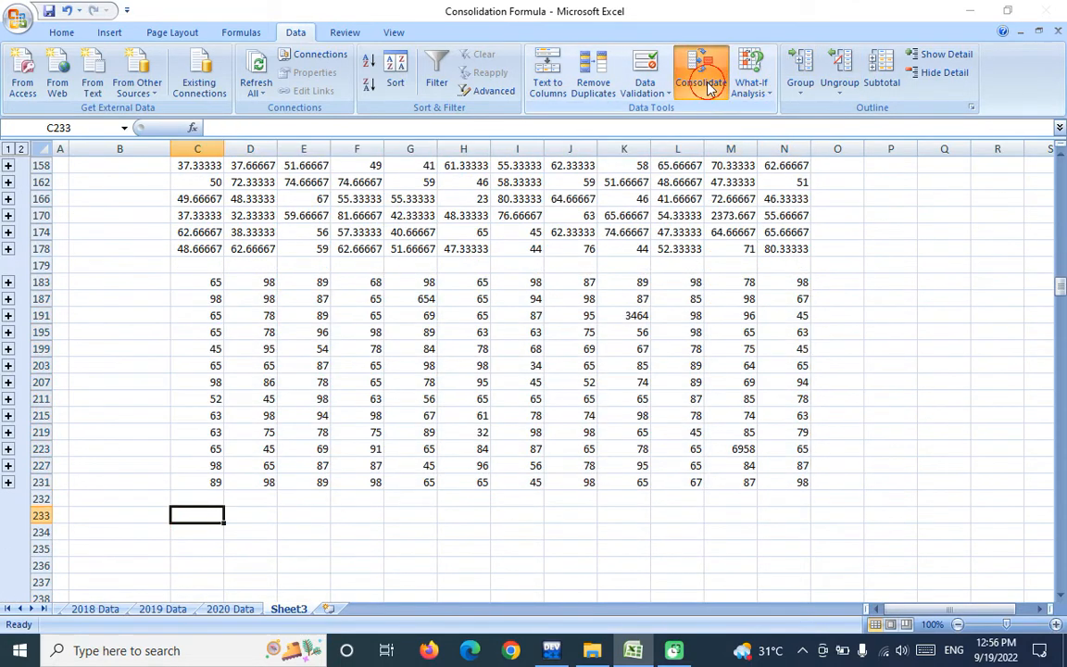
{"action": "left_click", "coordinate": [700, 69]}
{"action": "left_click", "coordinate": [560, 320]}
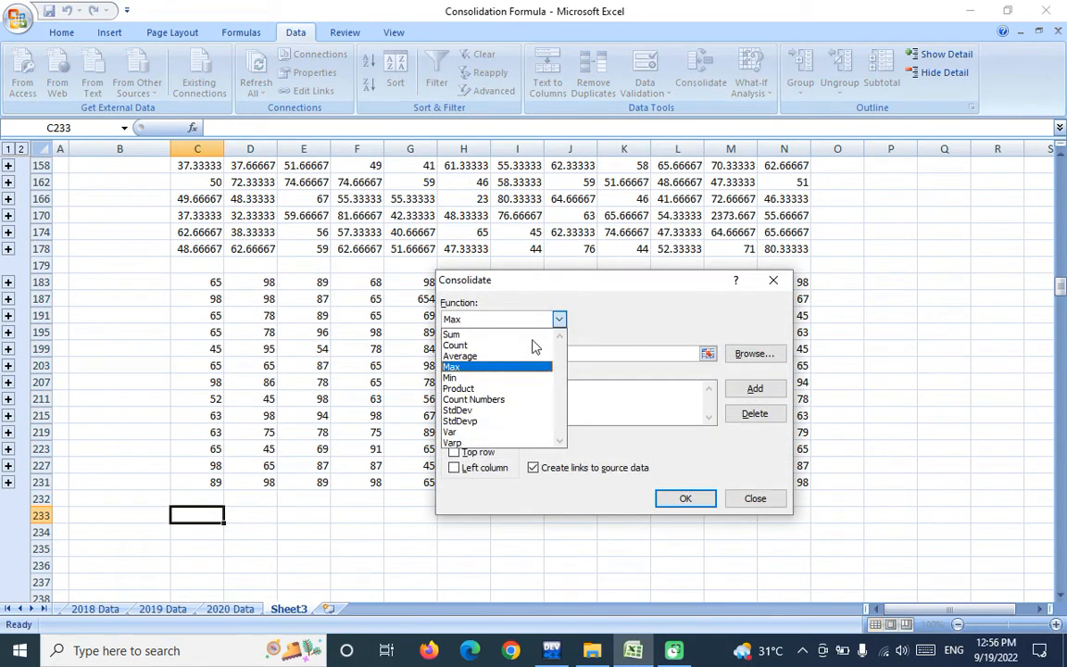
{"action": "left_click", "coordinate": [477, 375]}
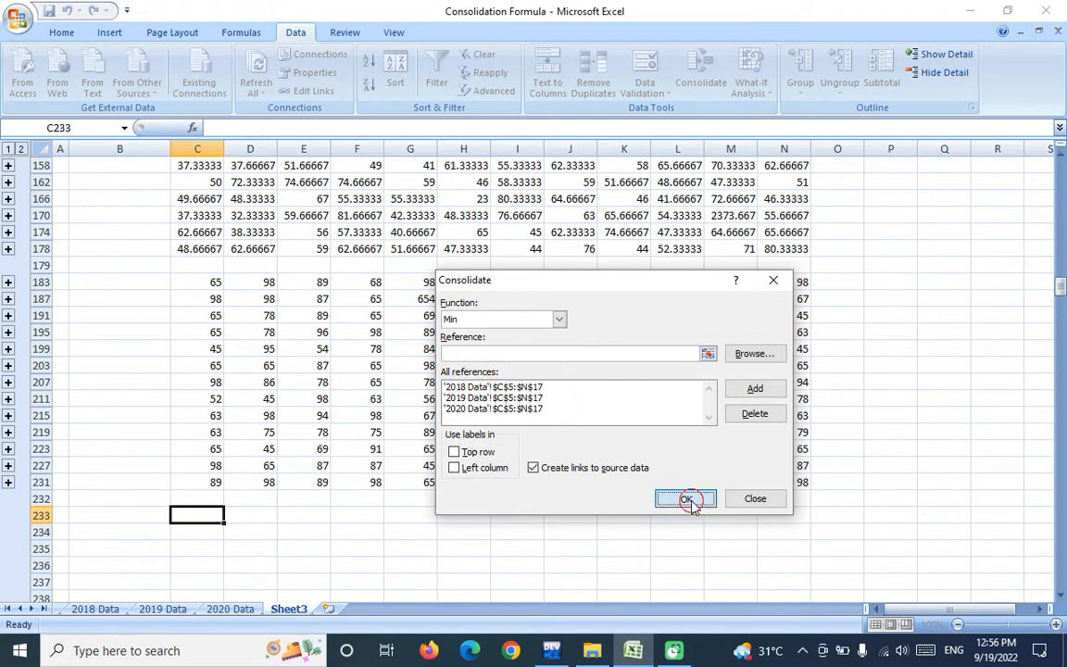
{"action": "left_click", "coordinate": [685, 498]}
- Consolidate the three yearly ranges with the Product function at C286, below the Min block
{"action": "scroll", "coordinate": [368, 232], "scroll_direction": "down", "scroll_amount": 4}
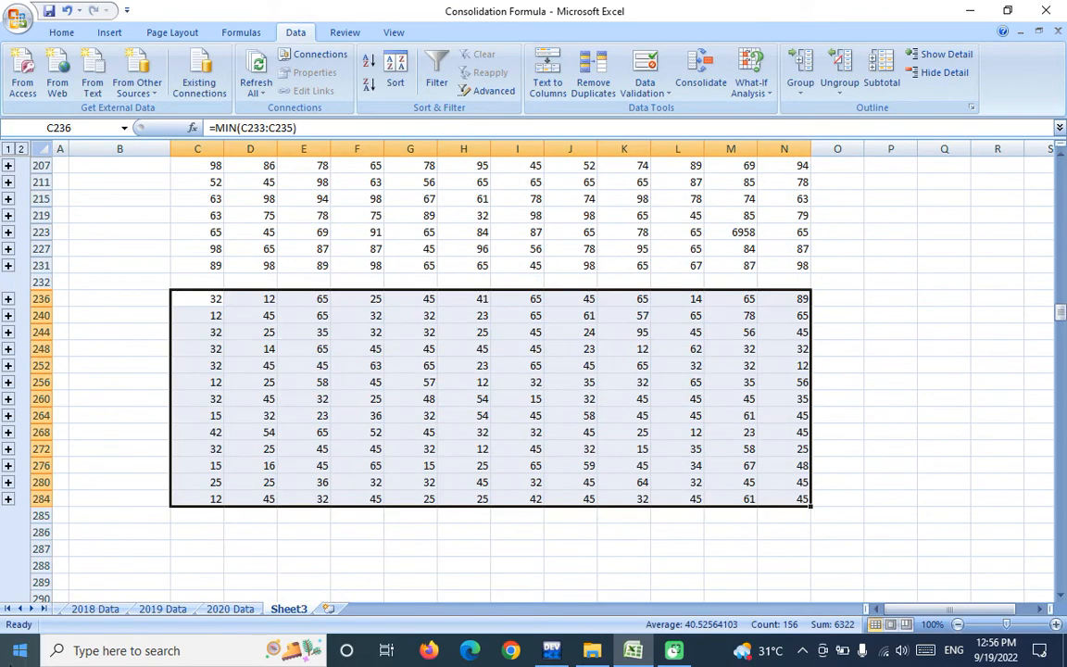
{"action": "left_click", "coordinate": [196, 529]}
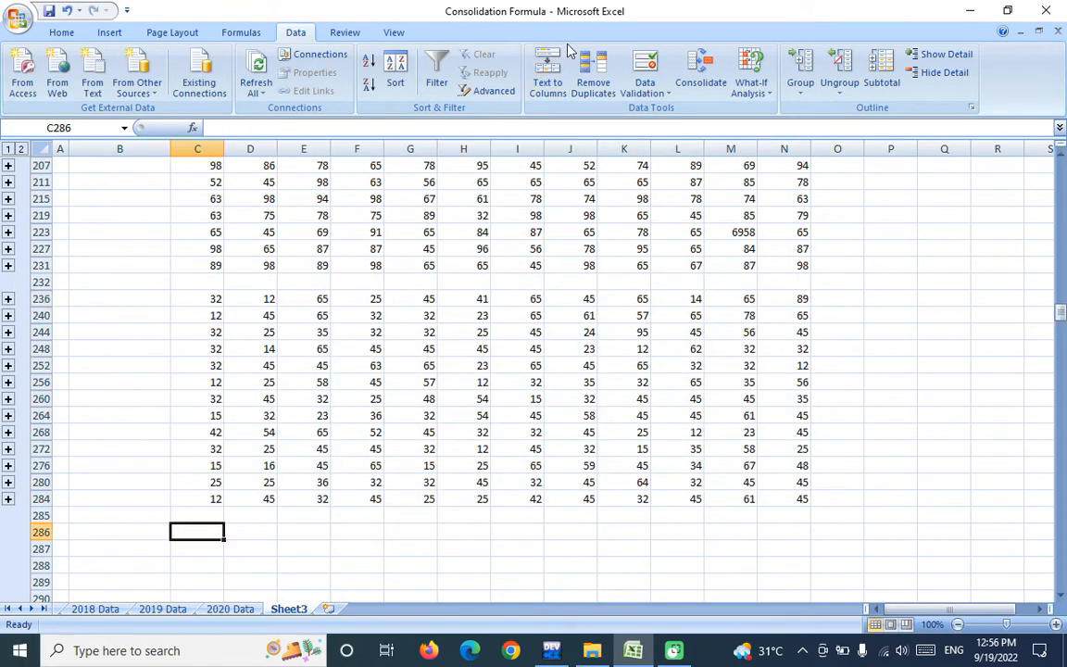
{"action": "left_click", "coordinate": [701, 73]}
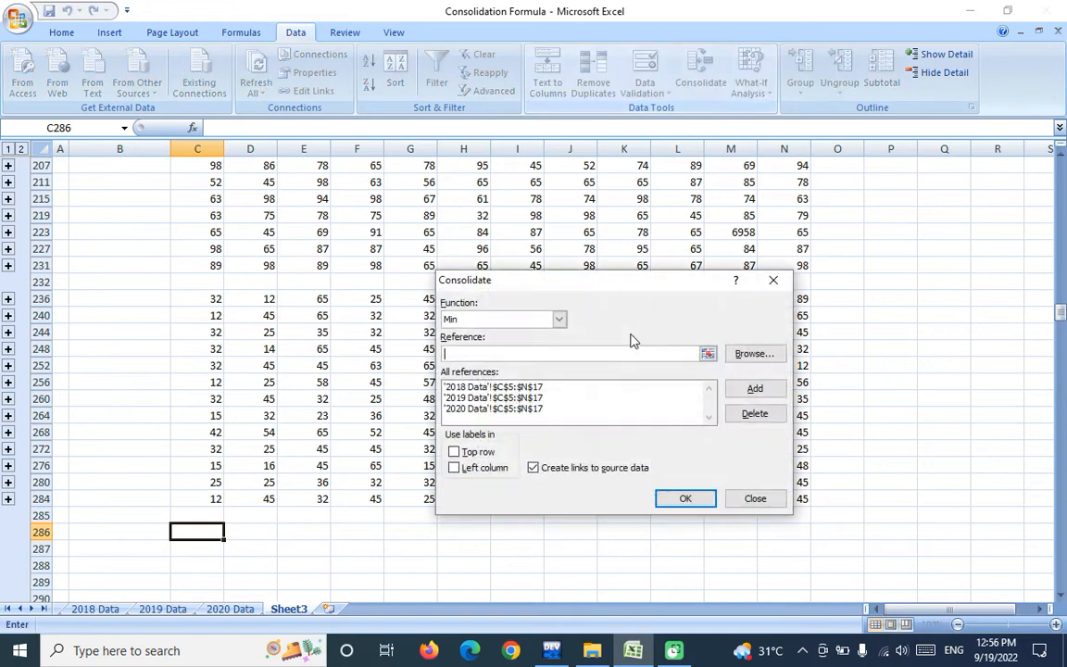
{"action": "left_click", "coordinate": [559, 319]}
{"action": "left_click", "coordinate": [490, 388]}
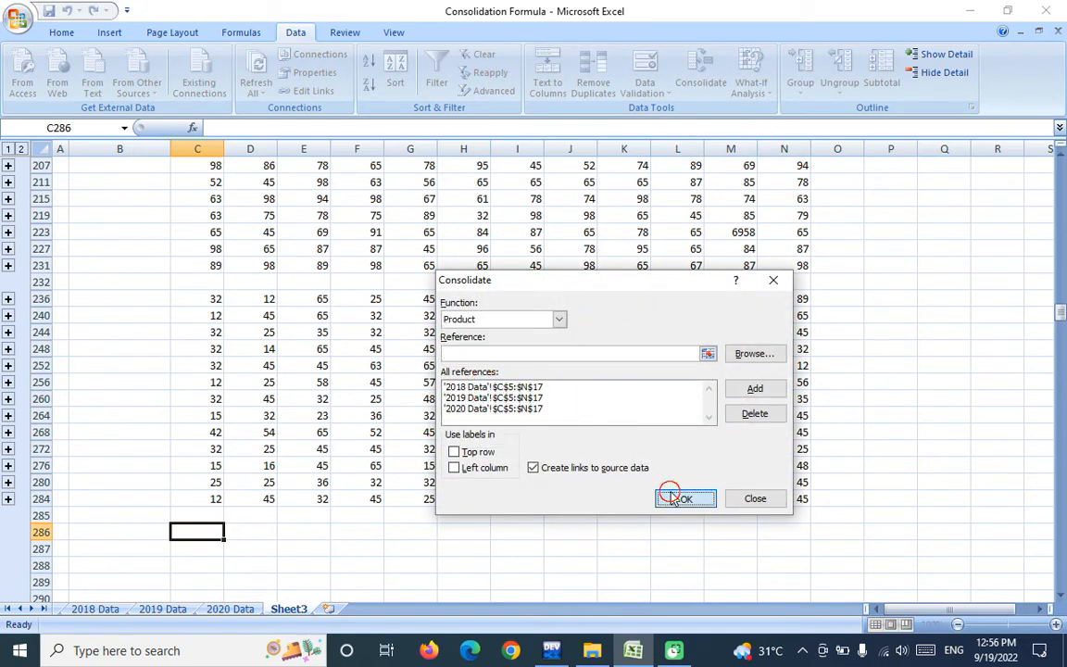
{"action": "left_click", "coordinate": [674, 498]}
- Consolidate the three yearly ranges with the Count Numbers function at C339, below the Product block
{"action": "scroll", "coordinate": [562, 388], "scroll_direction": "down", "scroll_amount": 3}
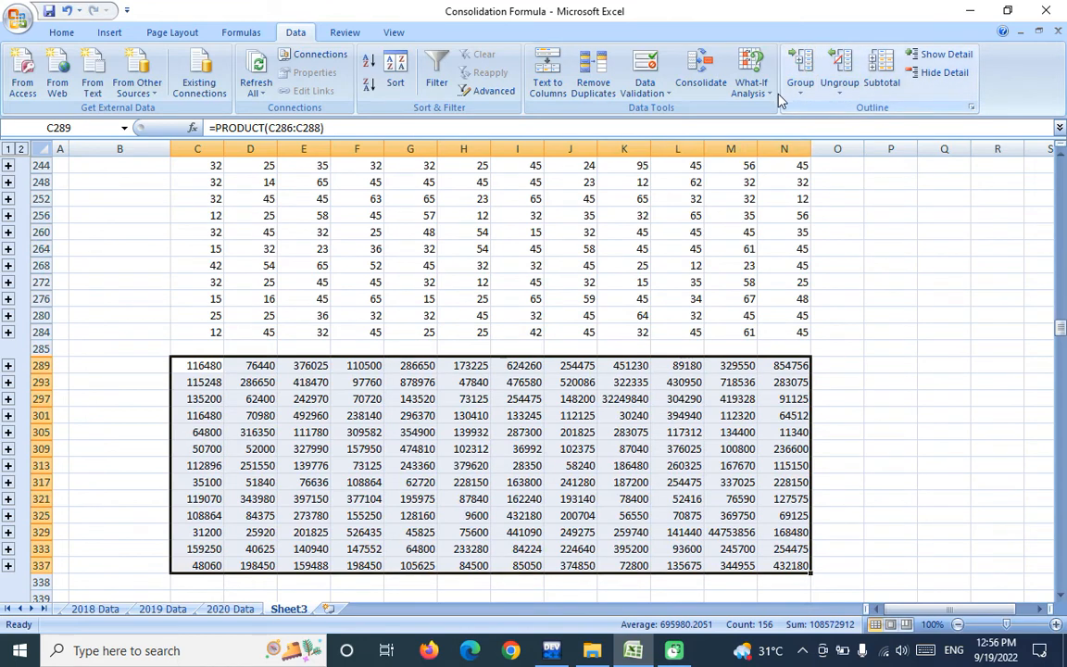
{"action": "left_click", "coordinate": [700, 69]}
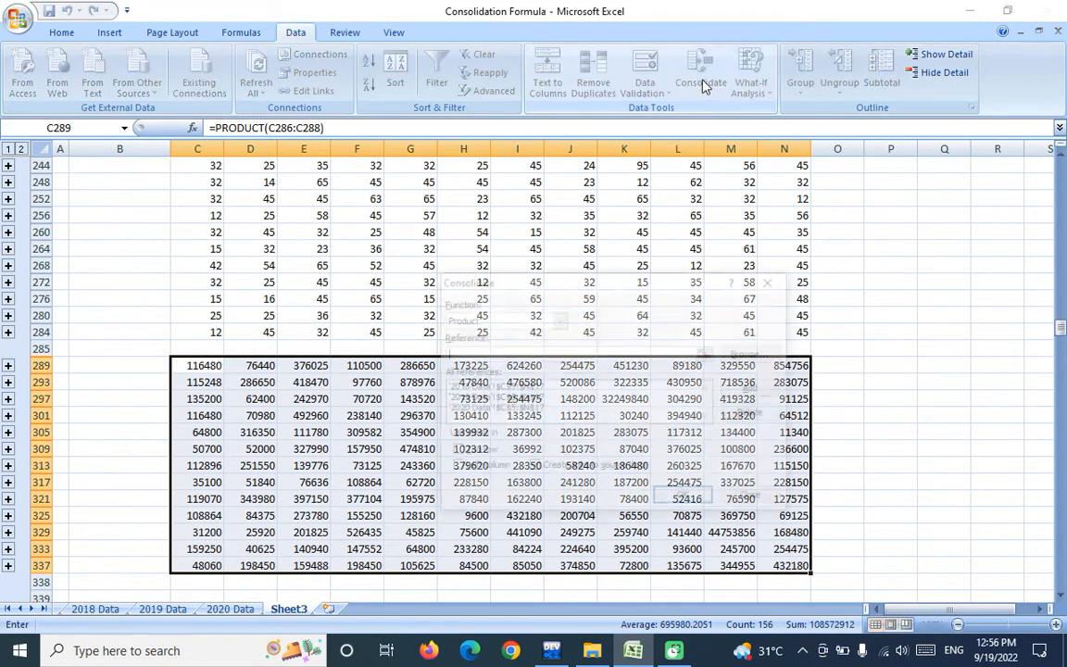
{"action": "left_click", "coordinate": [558, 319]}
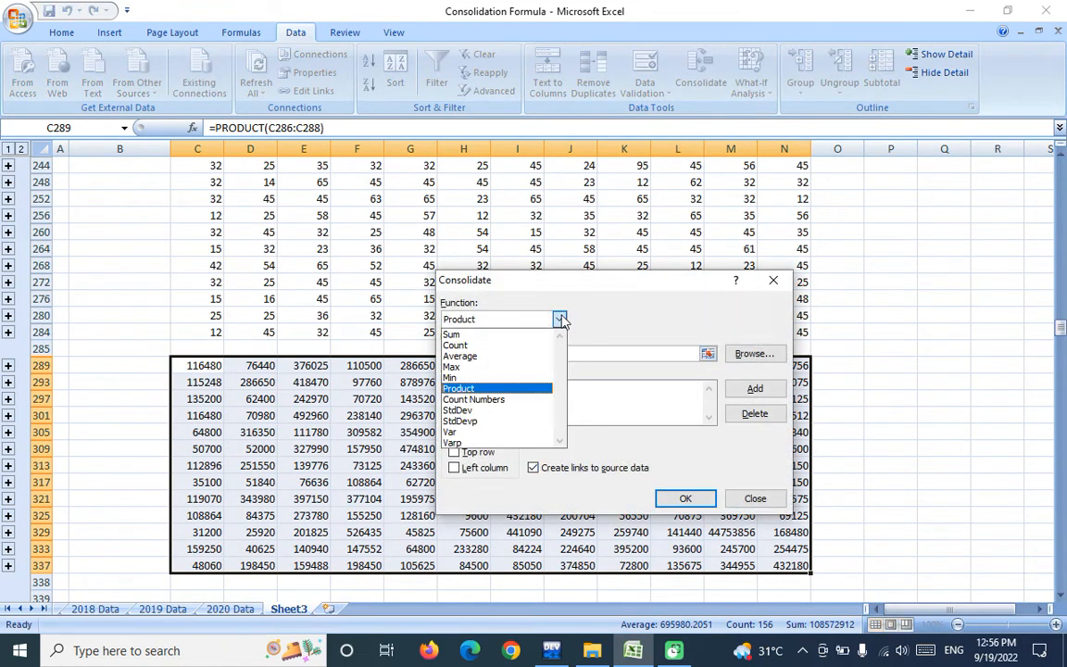
{"action": "left_click", "coordinate": [510, 399]}
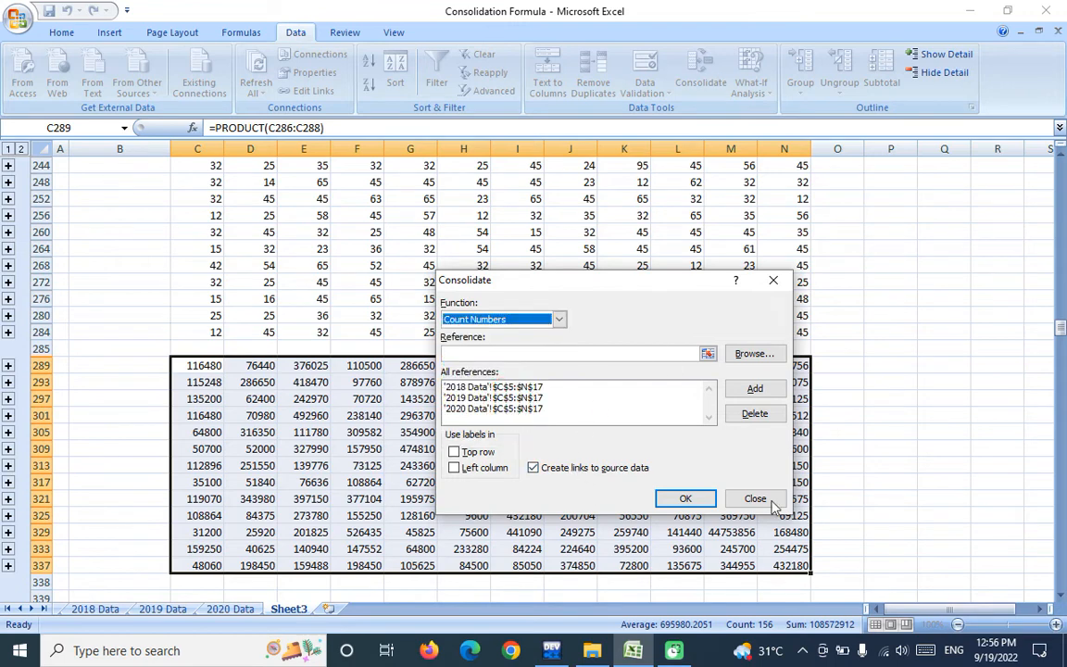
{"action": "left_click", "coordinate": [773, 282]}
{"action": "scroll", "coordinate": [604, 349], "scroll_direction": "down", "scroll_amount": 4}
{"action": "left_click", "coordinate": [183, 381]}
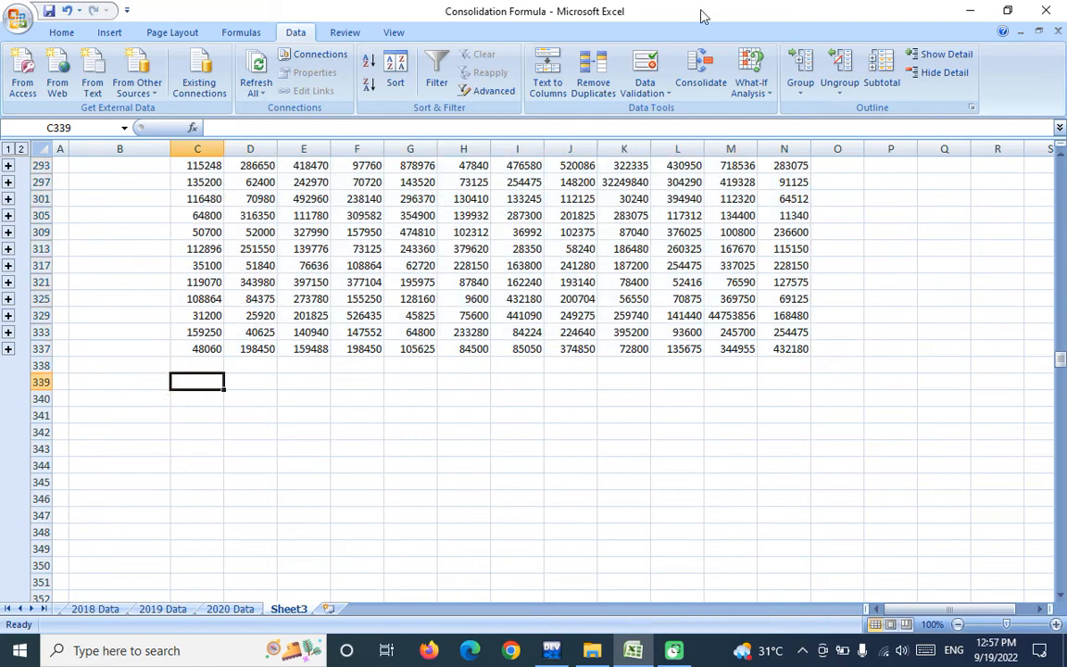
{"action": "left_click", "coordinate": [699, 81]}
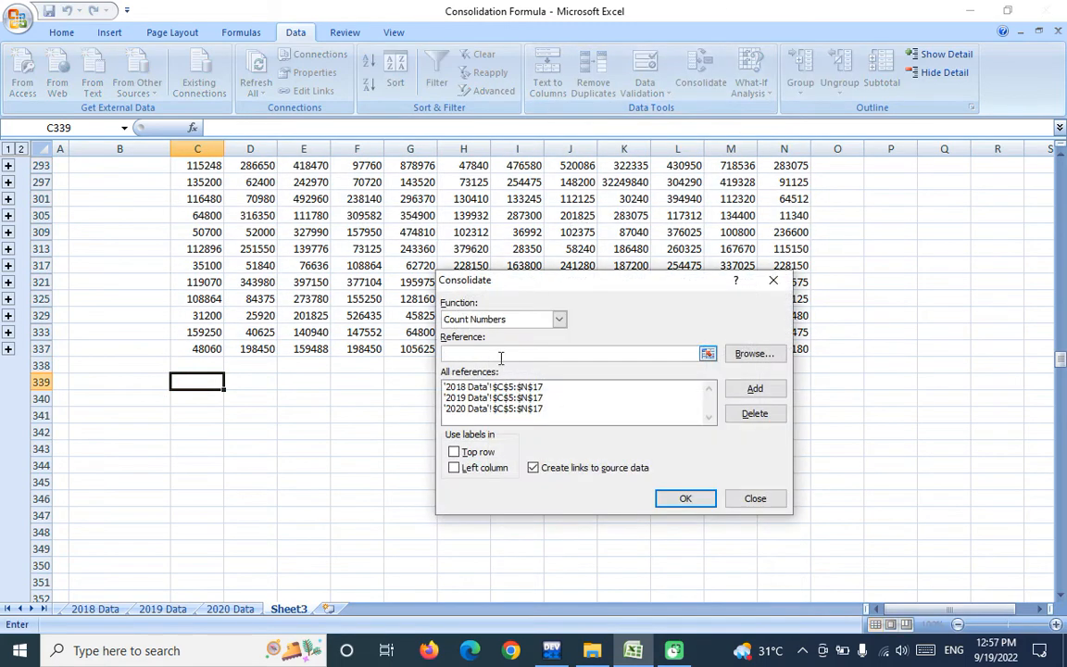
{"action": "left_click", "coordinate": [679, 501]}
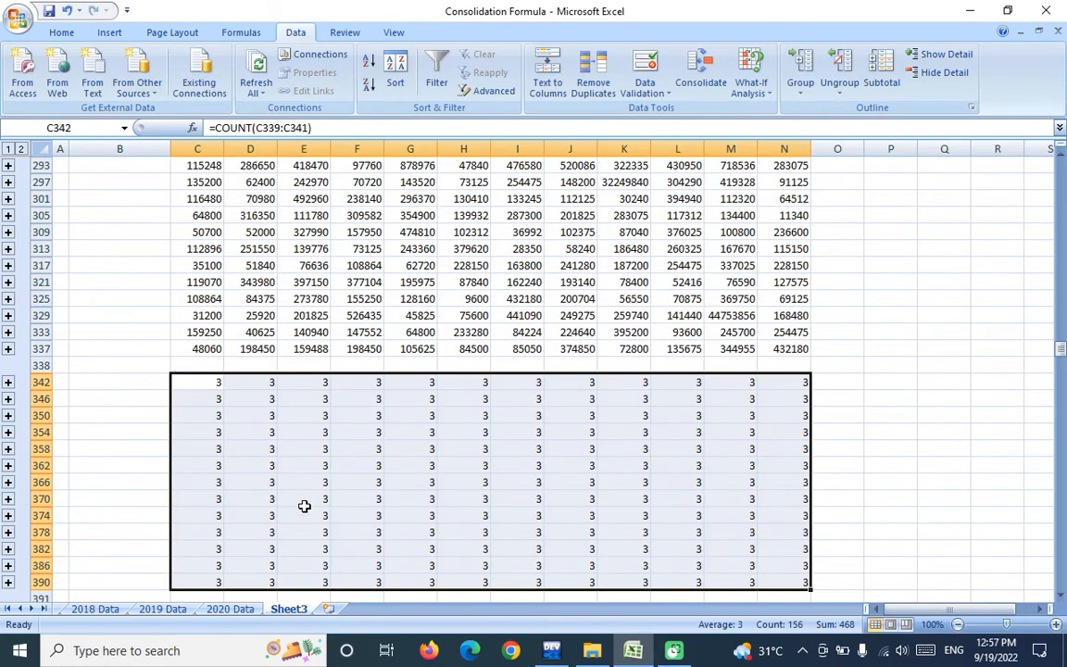
- Consolidate the three yearly ranges with the StdDev function at C393, below the Count Numbers block
{"action": "scroll", "coordinate": [300, 454], "scroll_direction": "down", "scroll_amount": 3}
{"action": "left_click", "coordinate": [206, 484]}
{"action": "left_click", "coordinate": [696, 69]}
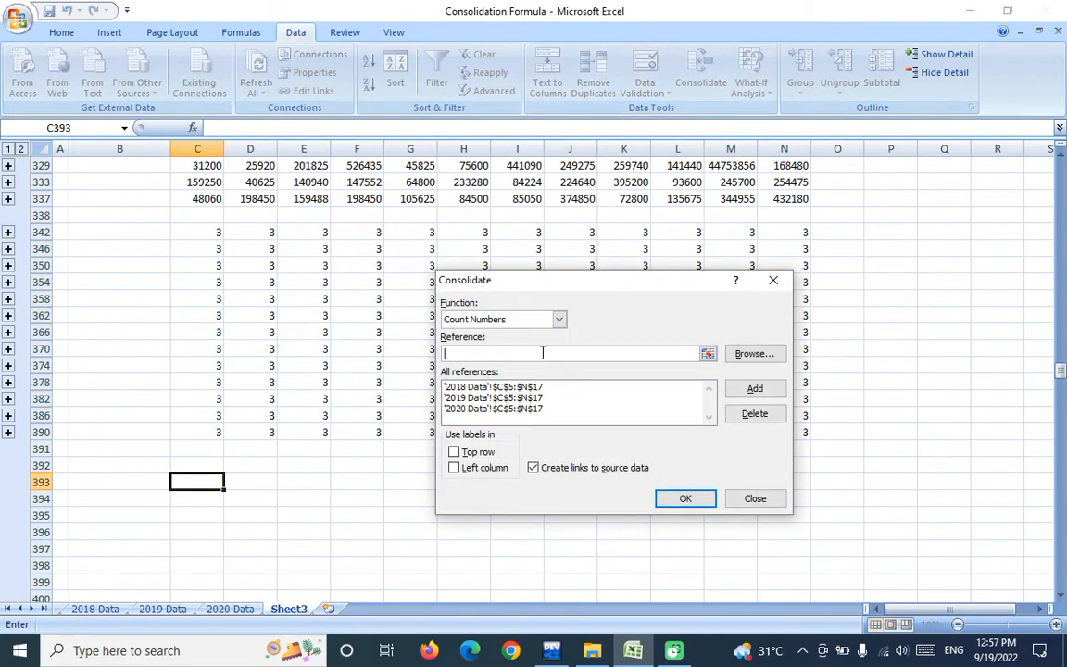
{"action": "left_click", "coordinate": [558, 318]}
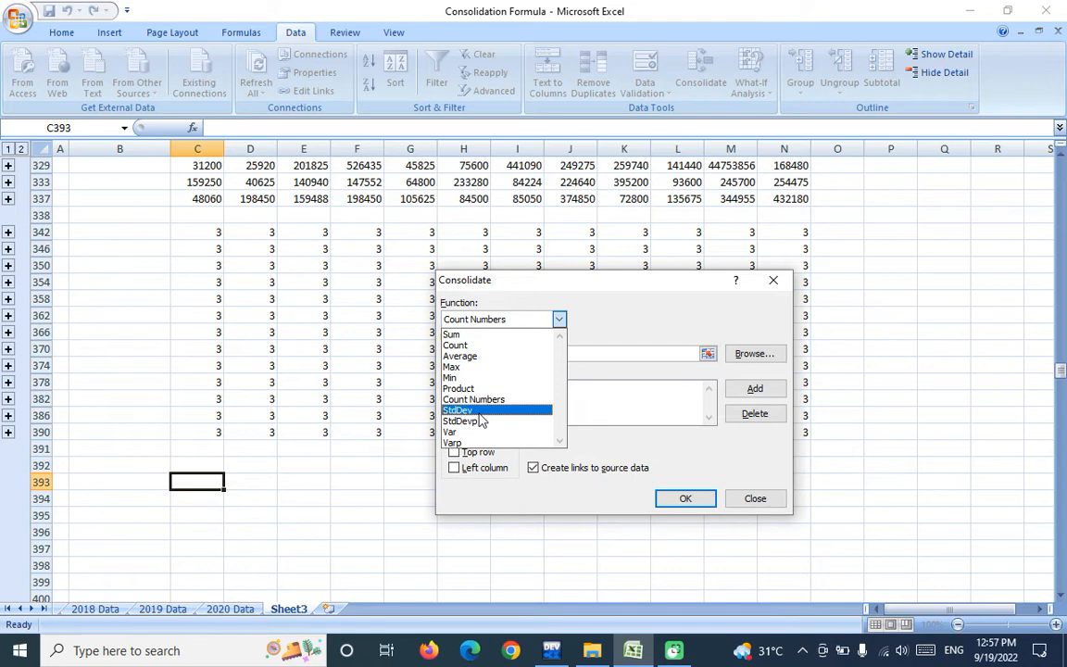
{"action": "left_click", "coordinate": [467, 409]}
{"action": "left_click", "coordinate": [677, 500]}
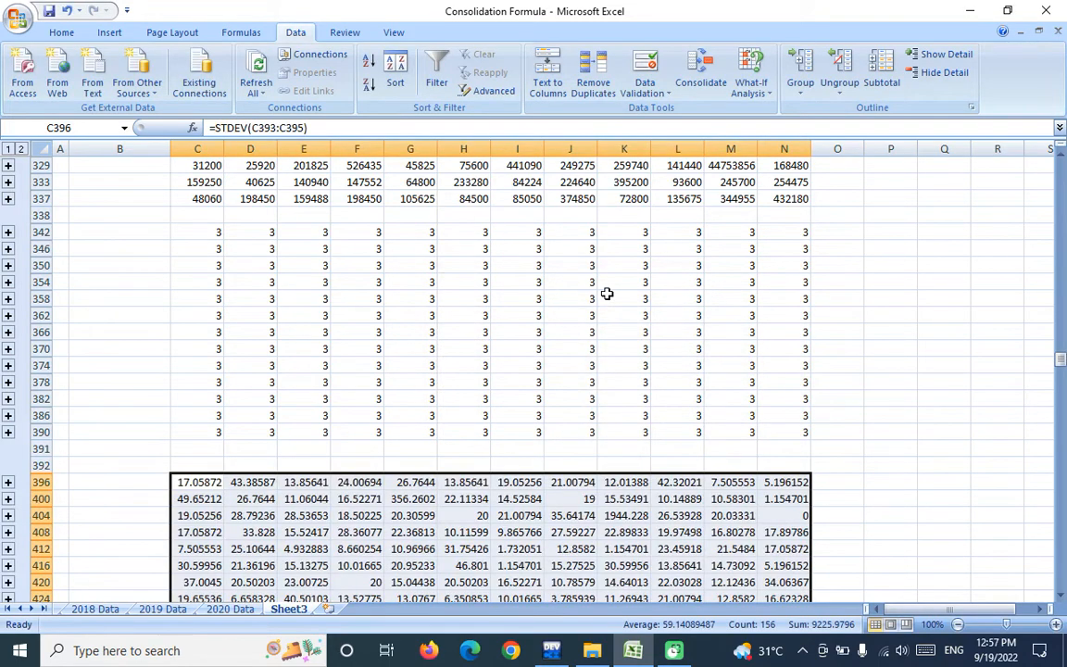
- Consolidate the three yearly ranges with the Var function at C446, below the StdDev block
{"action": "scroll", "coordinate": [600, 280], "scroll_direction": "down", "scroll_amount": 1}
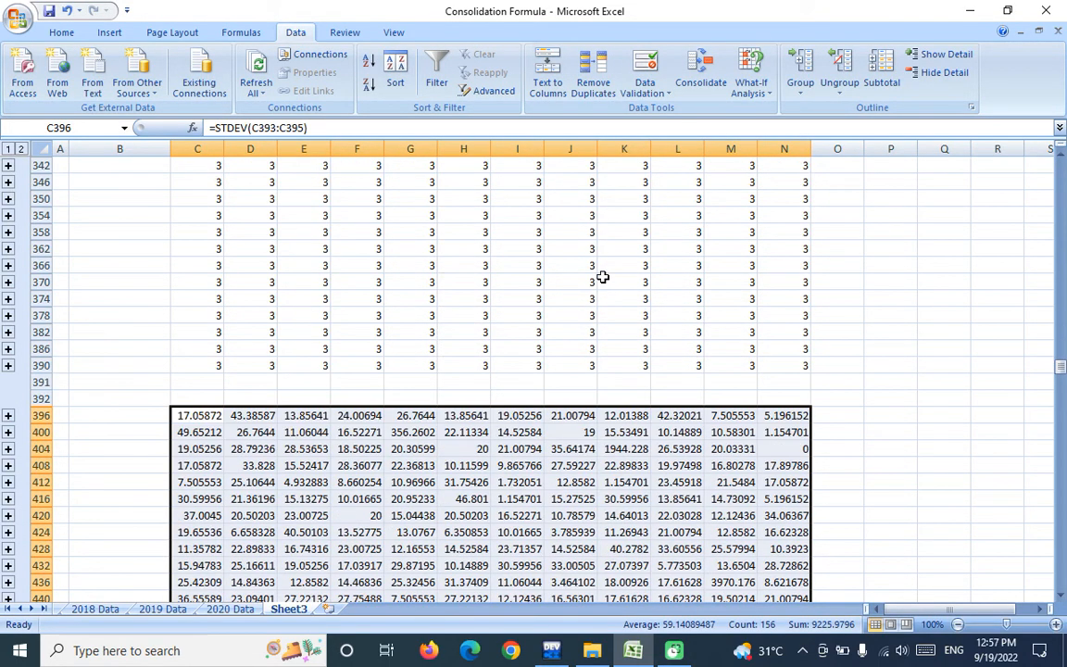
{"action": "scroll", "coordinate": [603, 278], "scroll_direction": "down", "scroll_amount": 2}
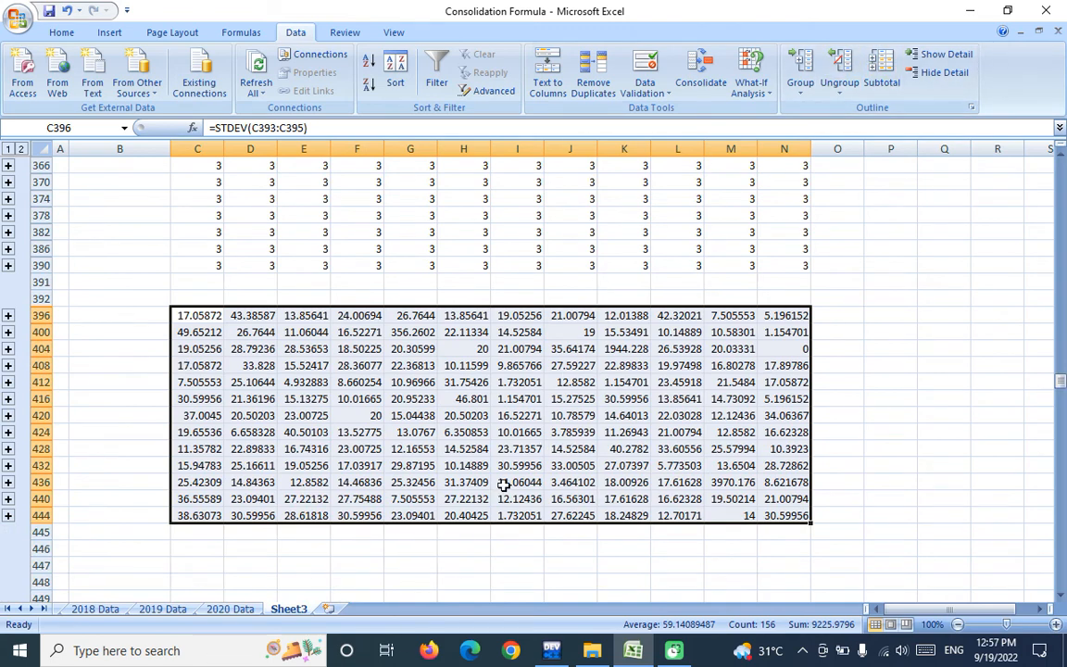
{"action": "left_click", "coordinate": [187, 548]}
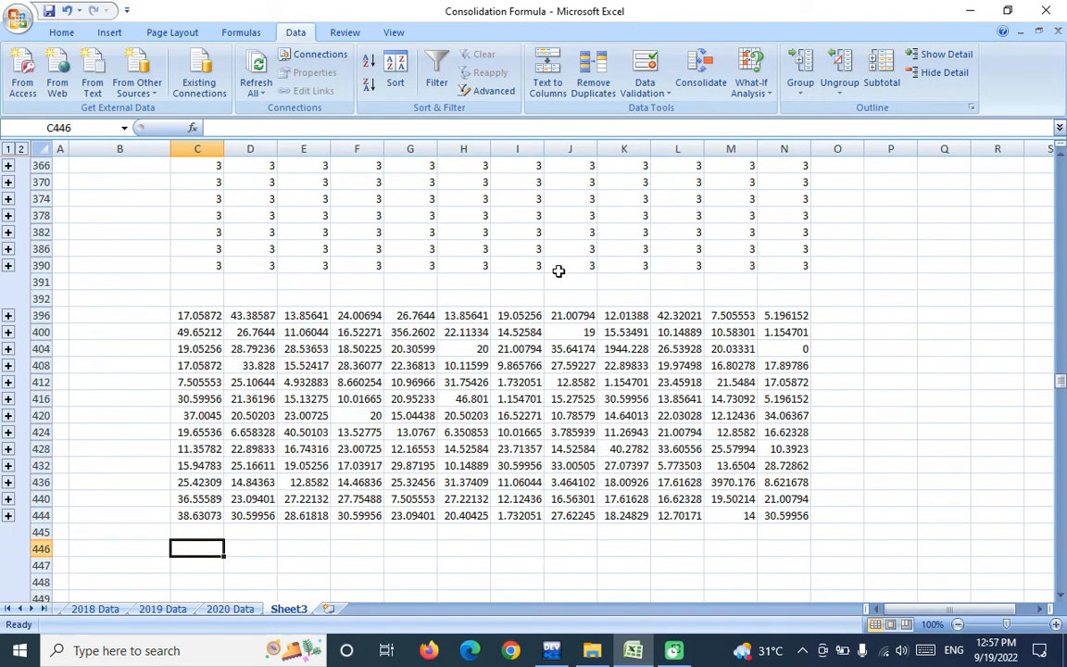
{"action": "left_click", "coordinate": [701, 74]}
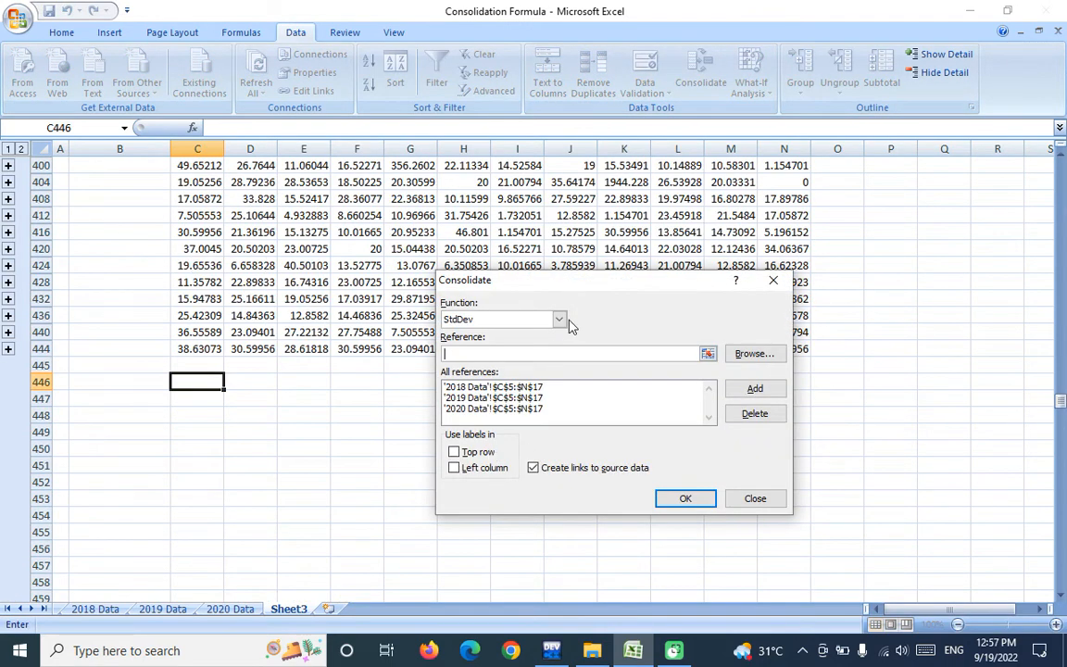
{"action": "left_click", "coordinate": [558, 319]}
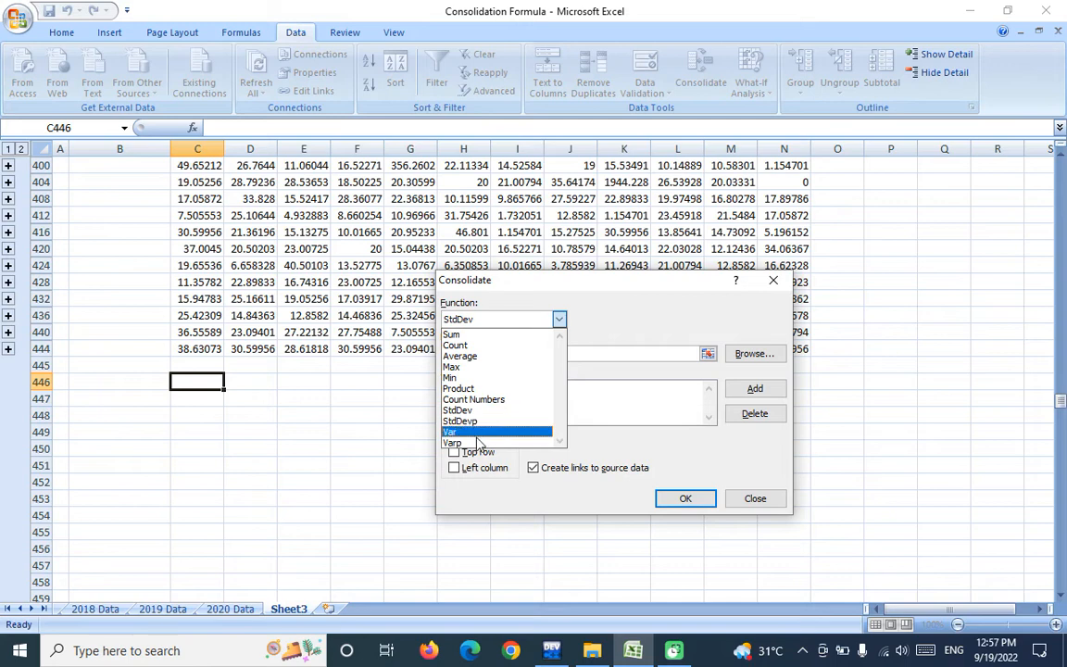
{"action": "left_click", "coordinate": [471, 433]}
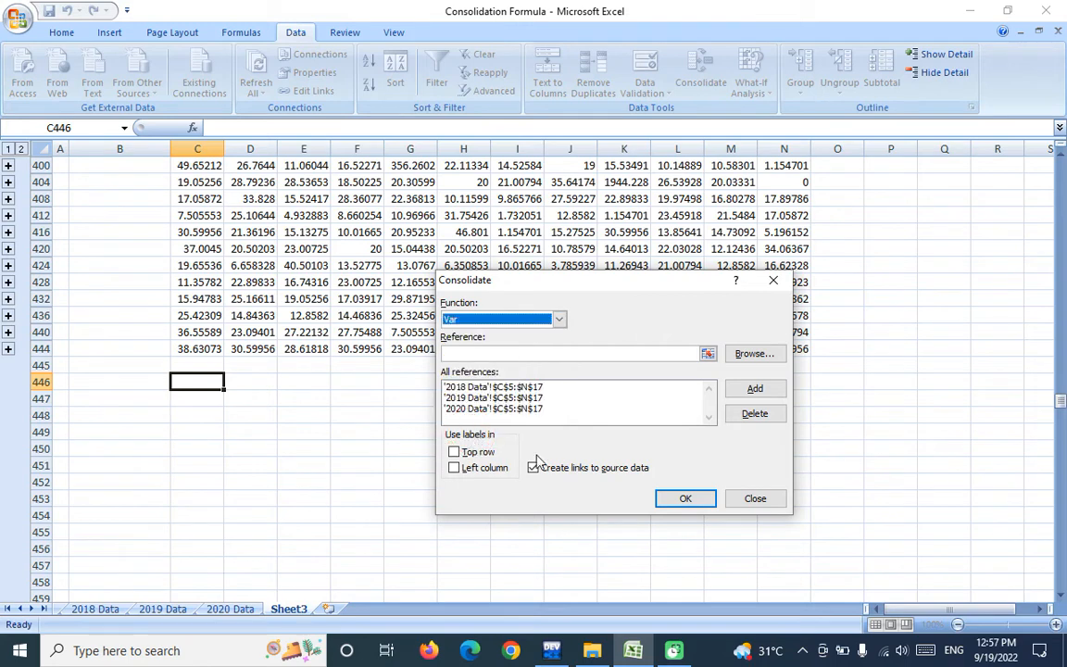
{"action": "left_click", "coordinate": [687, 500]}
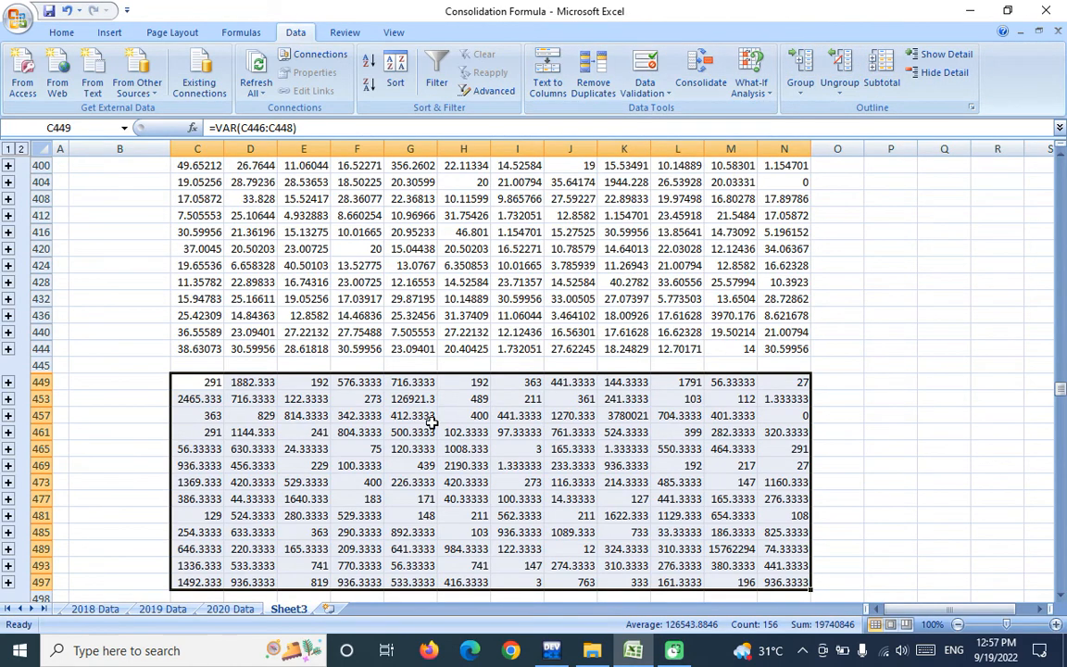
- Return to the employee table at the start of Sheet3, and switch to the 2018 Data sheet to view its source figures
{"action": "scroll", "coordinate": [438, 297], "scroll_direction": "up", "scroll_amount": 20}
{"action": "scroll", "coordinate": [448, 200], "scroll_direction": "up", "scroll_amount": 10}
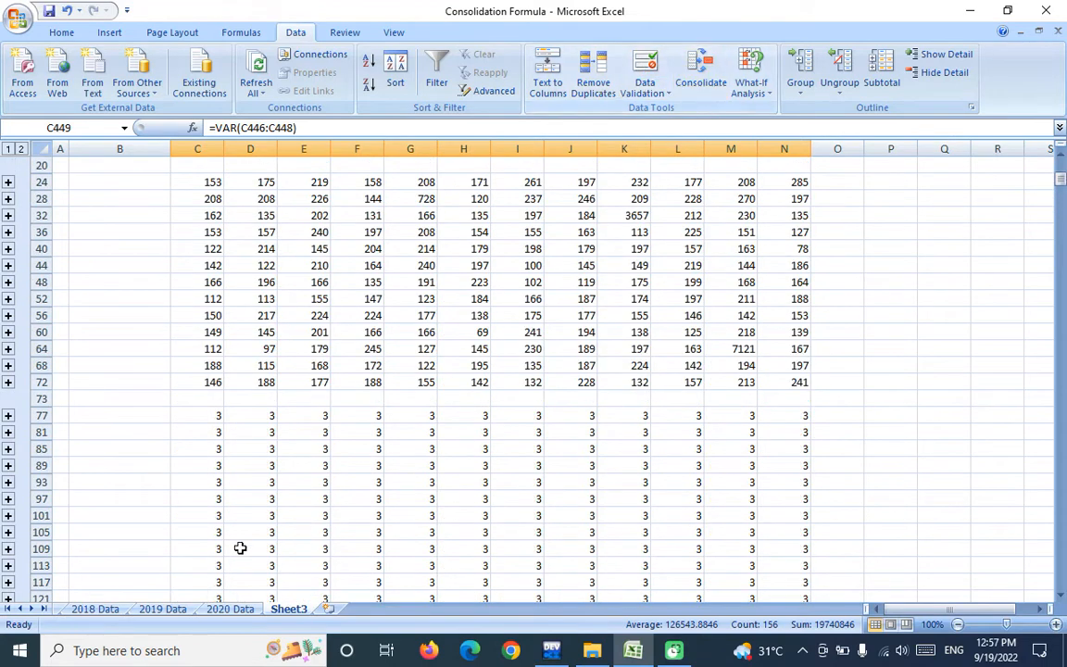
{"action": "scroll", "coordinate": [288, 450], "scroll_direction": "up", "scroll_amount": 6}
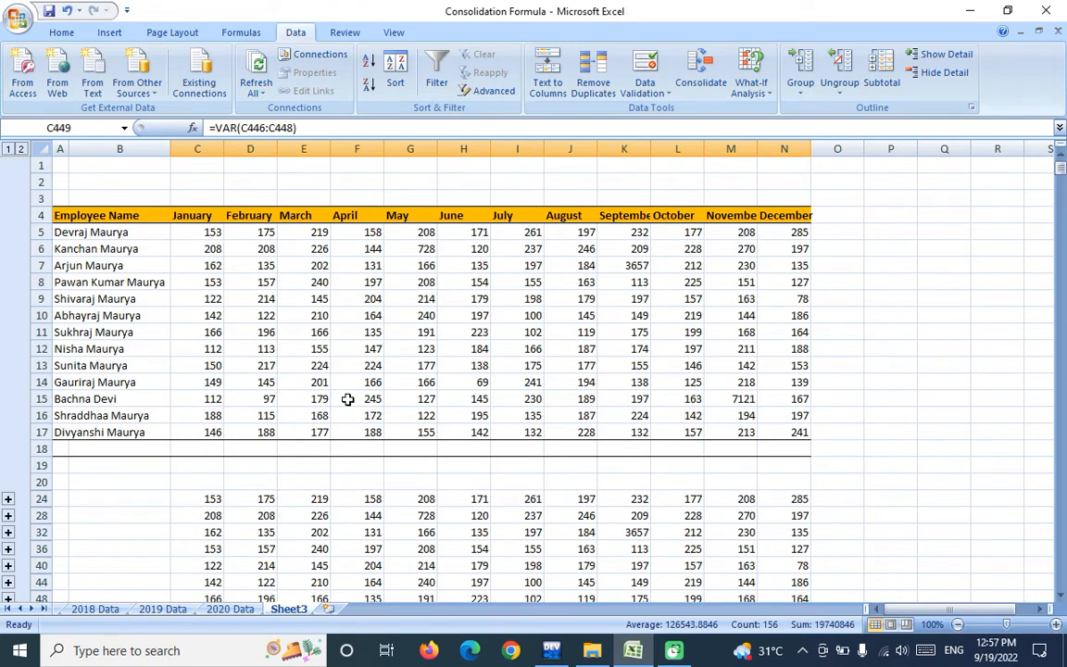
{"action": "left_click", "coordinate": [94, 609]}
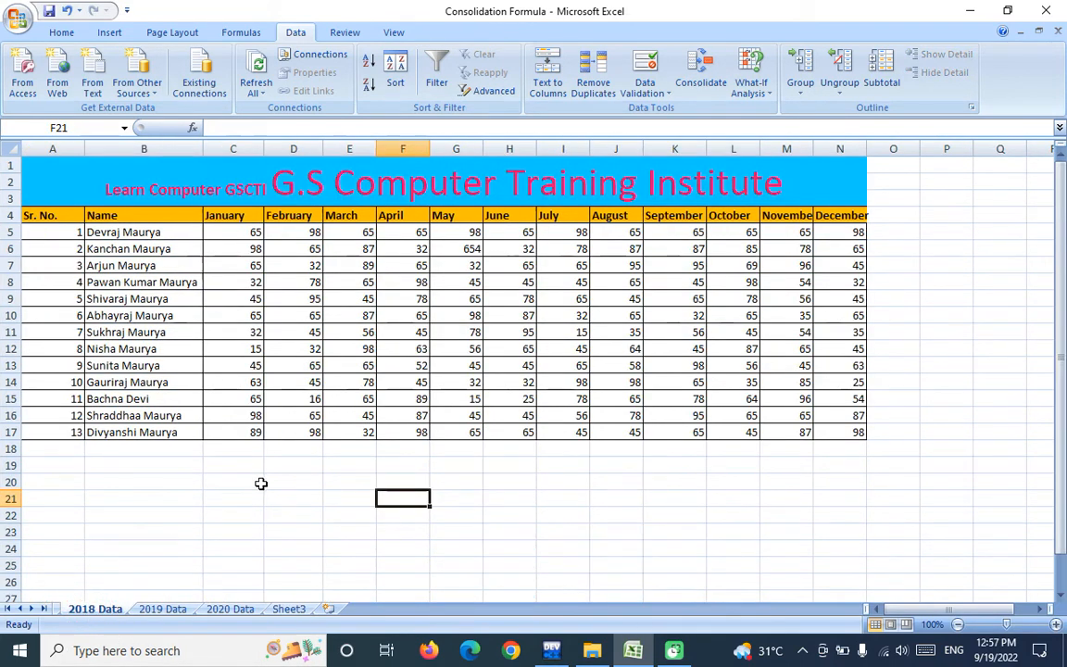